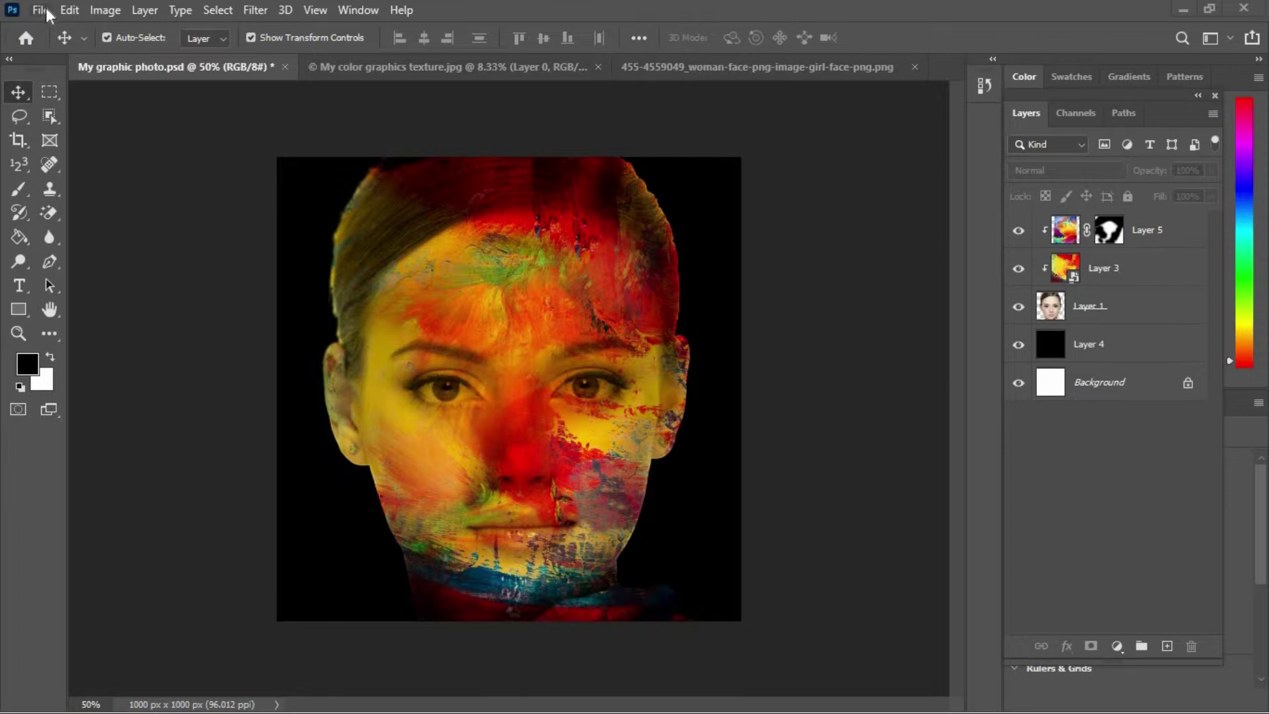
Step: Create a new 1000 × 1000 pixel RGB document at 96.012 pixels/inch with a white background
left_click(46, 13)
left_click(78, 27)
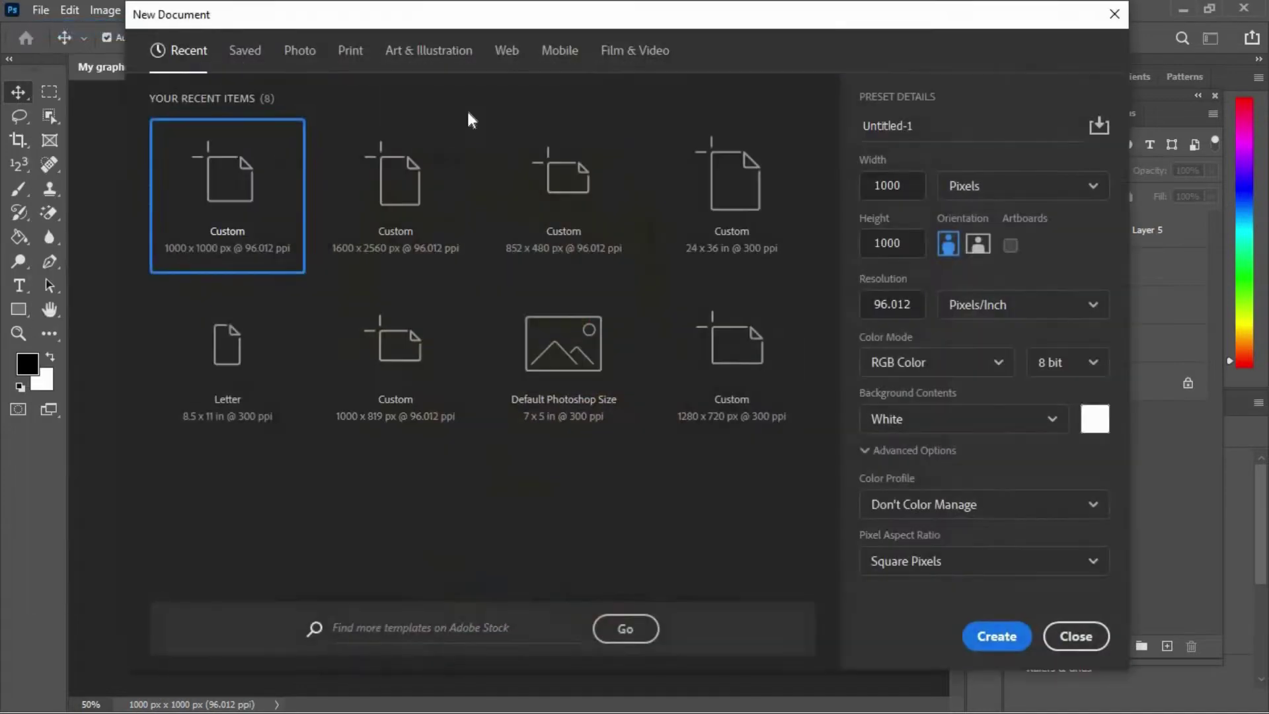
left_click_drag(915, 185, 822, 203)
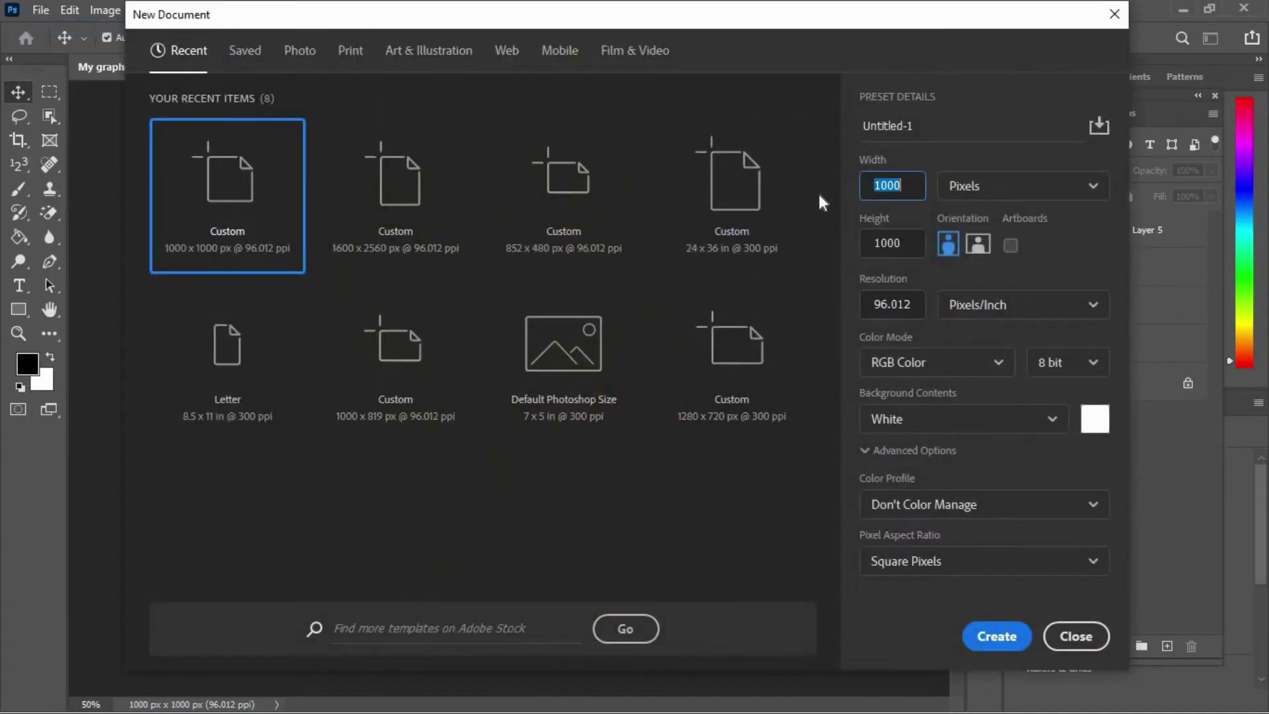
left_click_drag(918, 246, 833, 243)
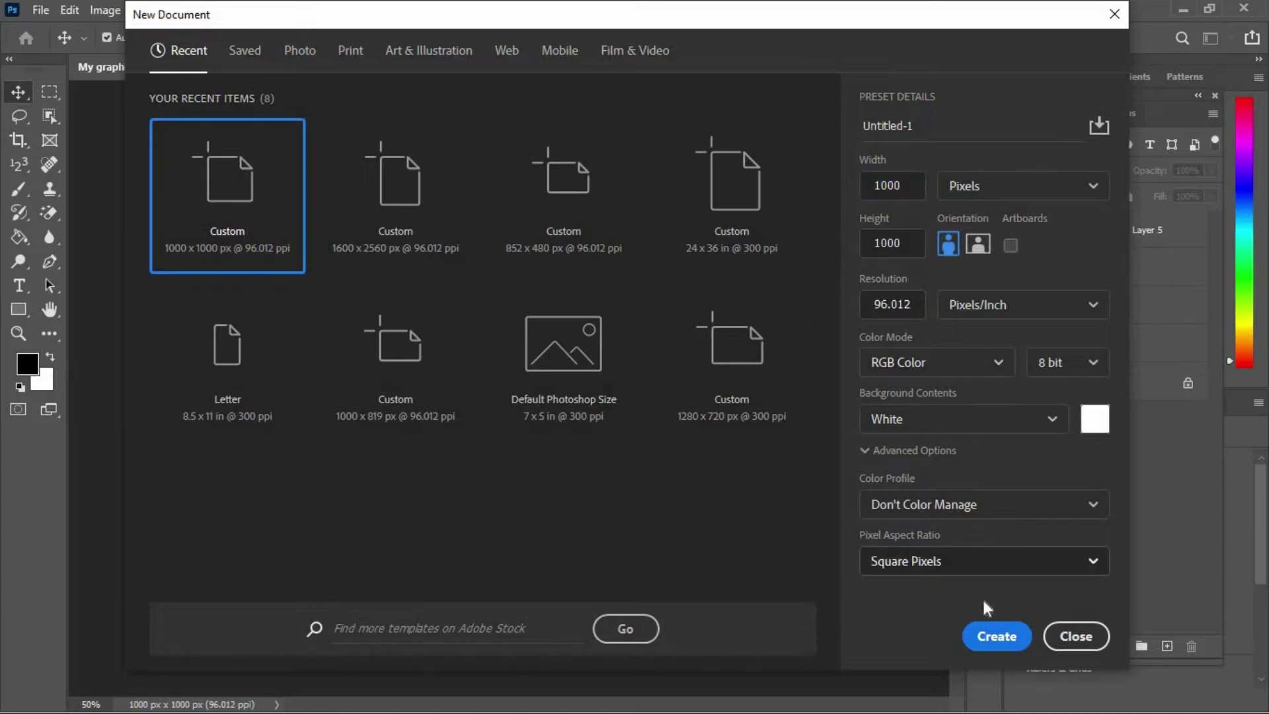
left_click(983, 634)
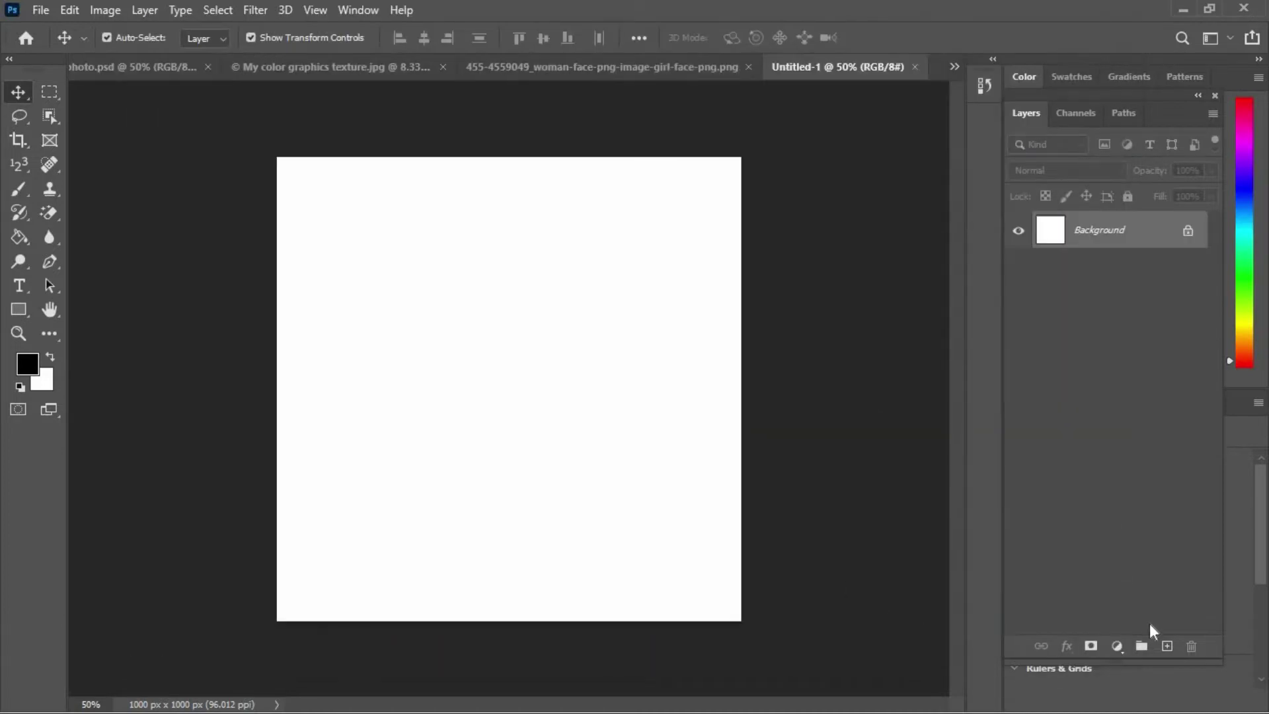
Step: Add a new layer above the background and fill it with black
left_click(1167, 647)
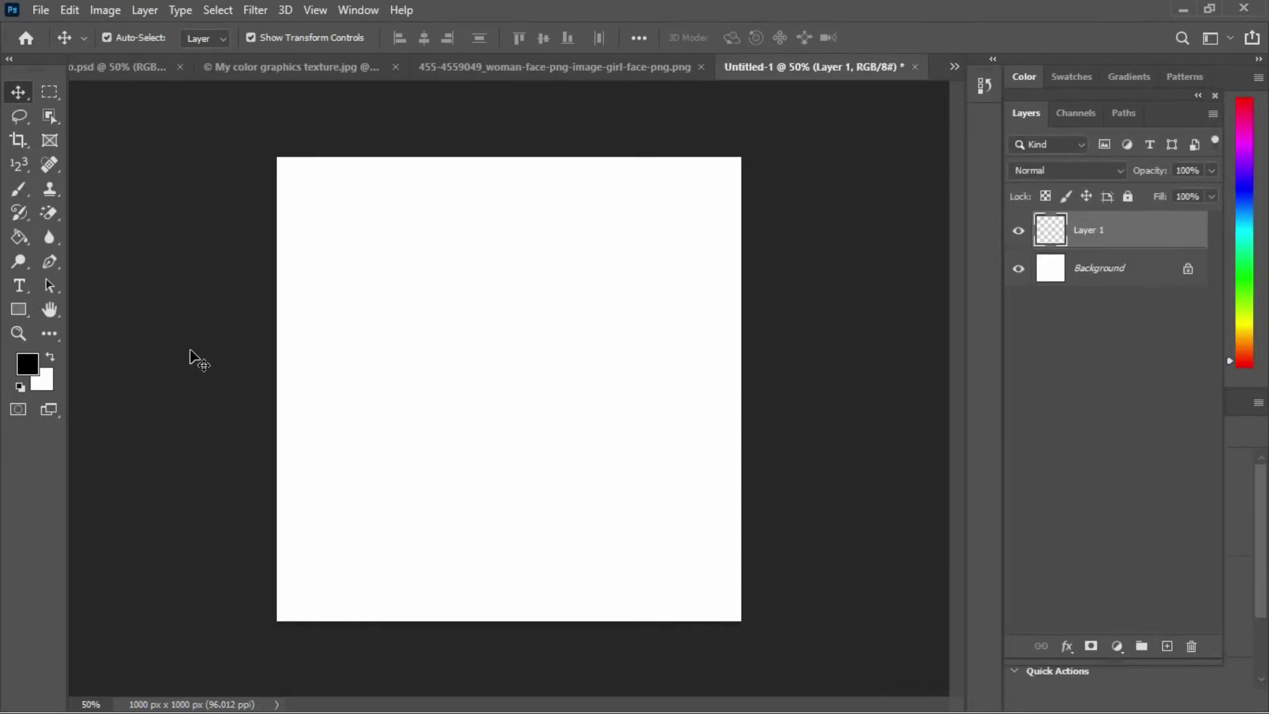
left_click(19, 237)
left_click(413, 289)
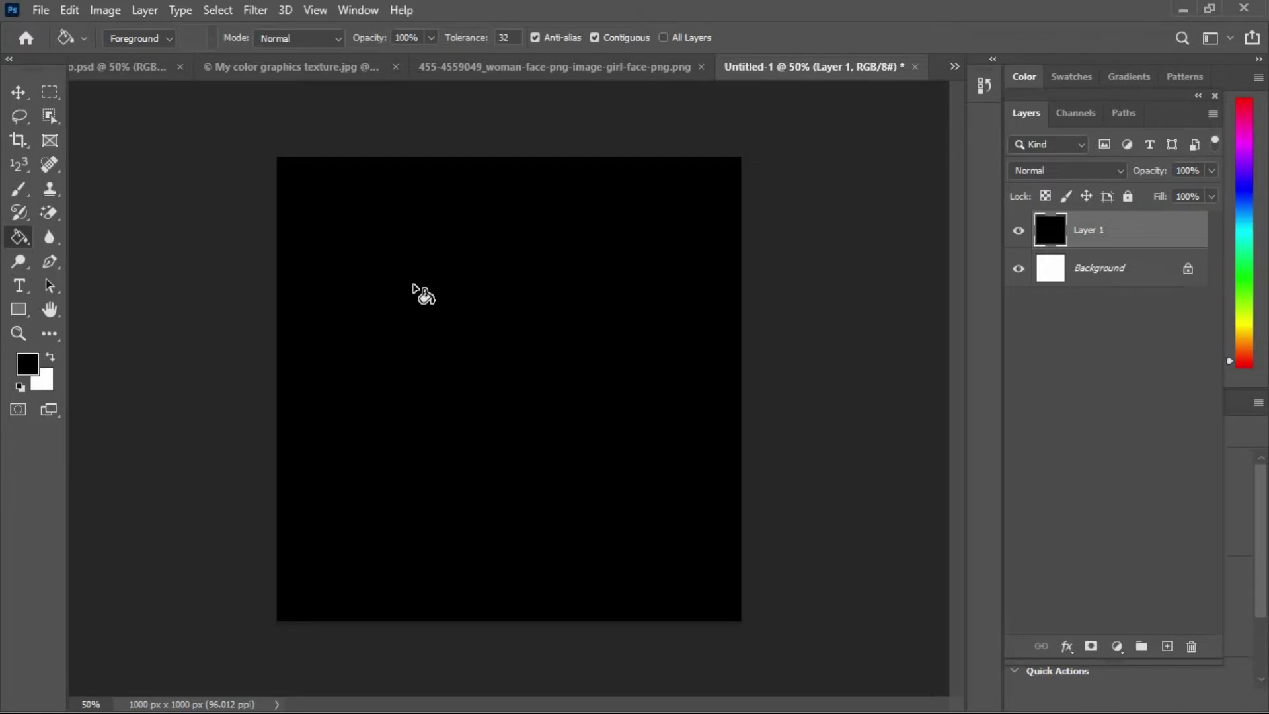
Step: Copy the woman's face from its PNG document into the new document and place it roughly centred over the black layer
key("v")
left_click(544, 66)
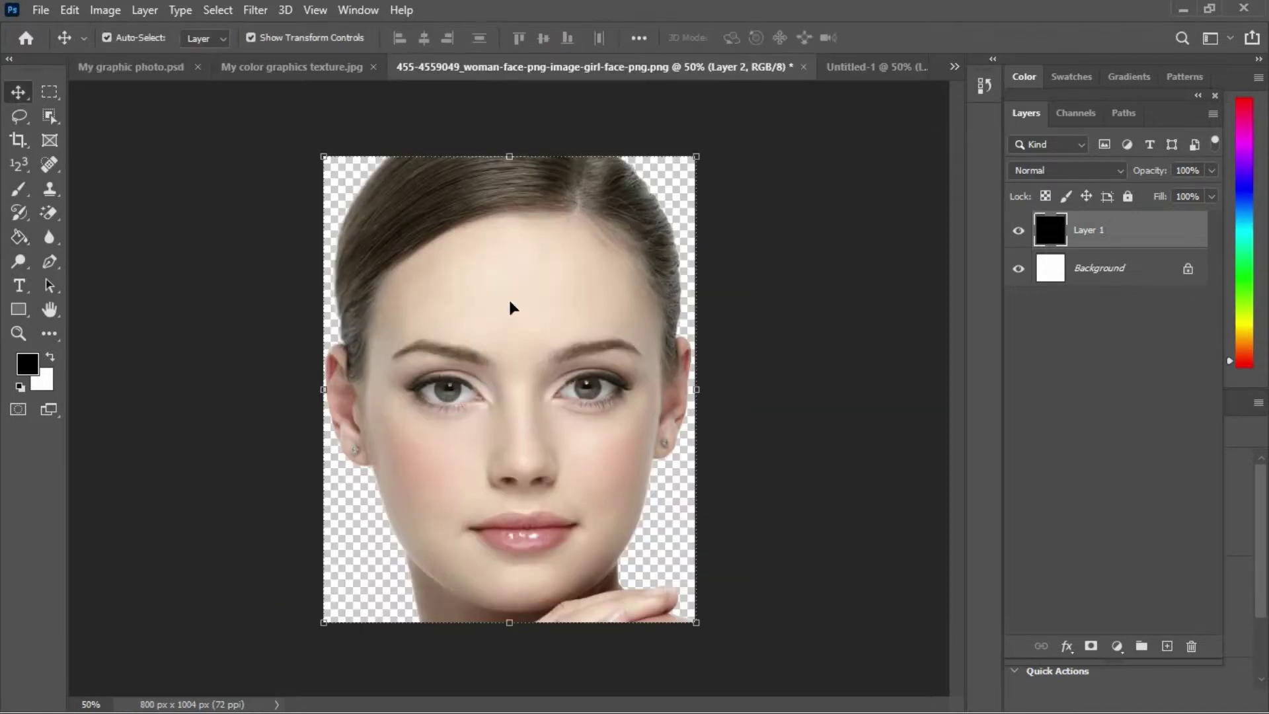
mouse_move(513, 306)
left_mouse_down()
mouse_move(858, 75)
mouse_move(525, 328)
left_mouse_up()
left_click_drag(521, 373, 499, 390)
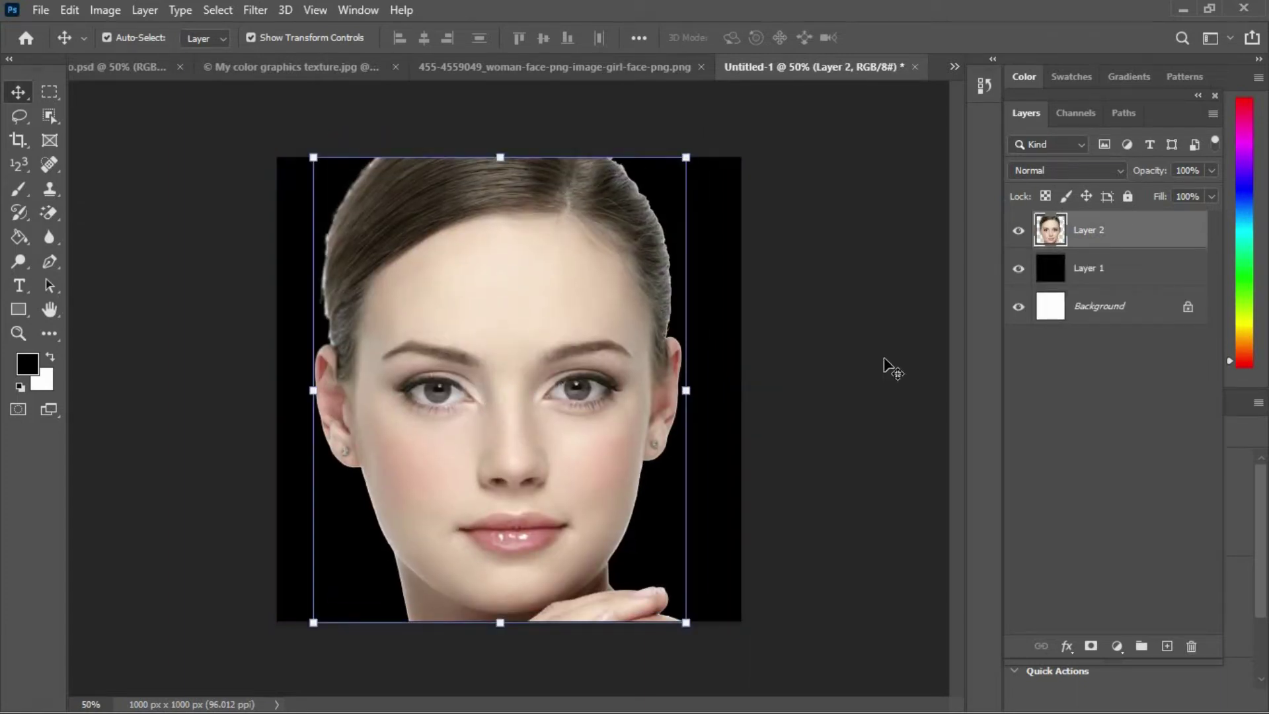
left_click(889, 368)
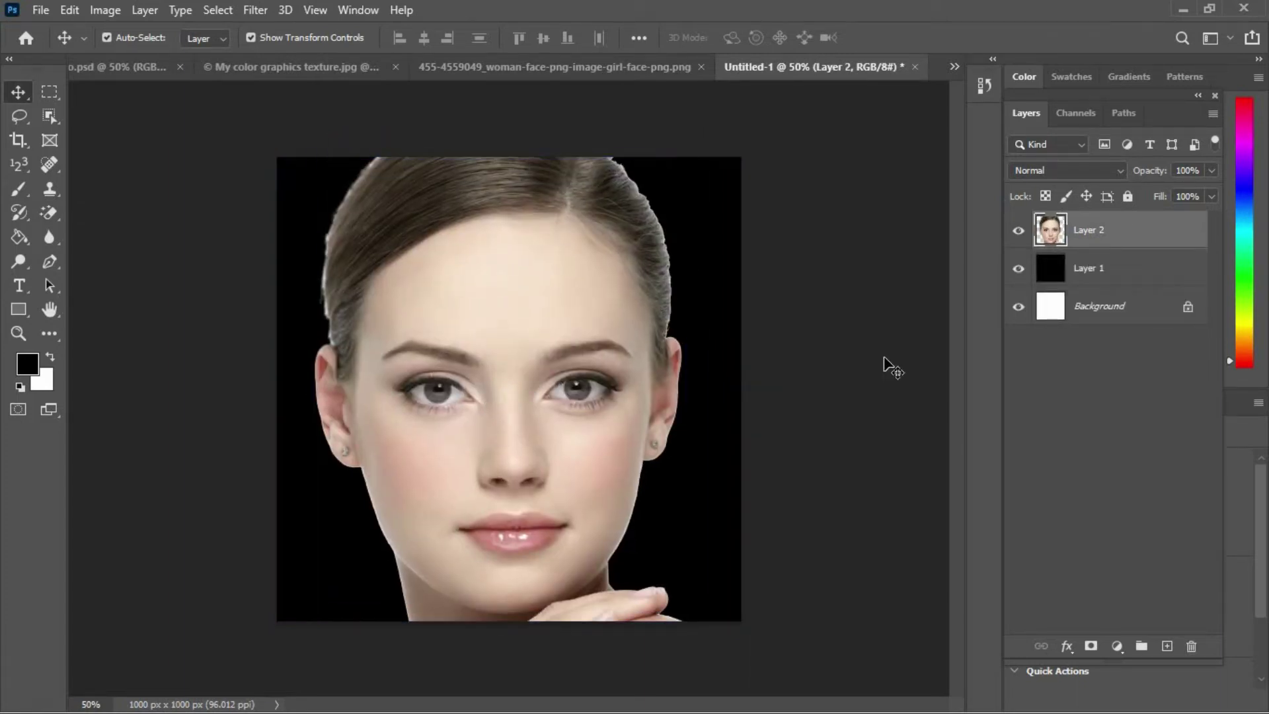
Step: Copy the colour paint texture from its JPG document into the new document, above the face layer
left_click(268, 66)
left_click_drag(461, 325, 585, 291)
left_click_drag(511, 368, 511, 369)
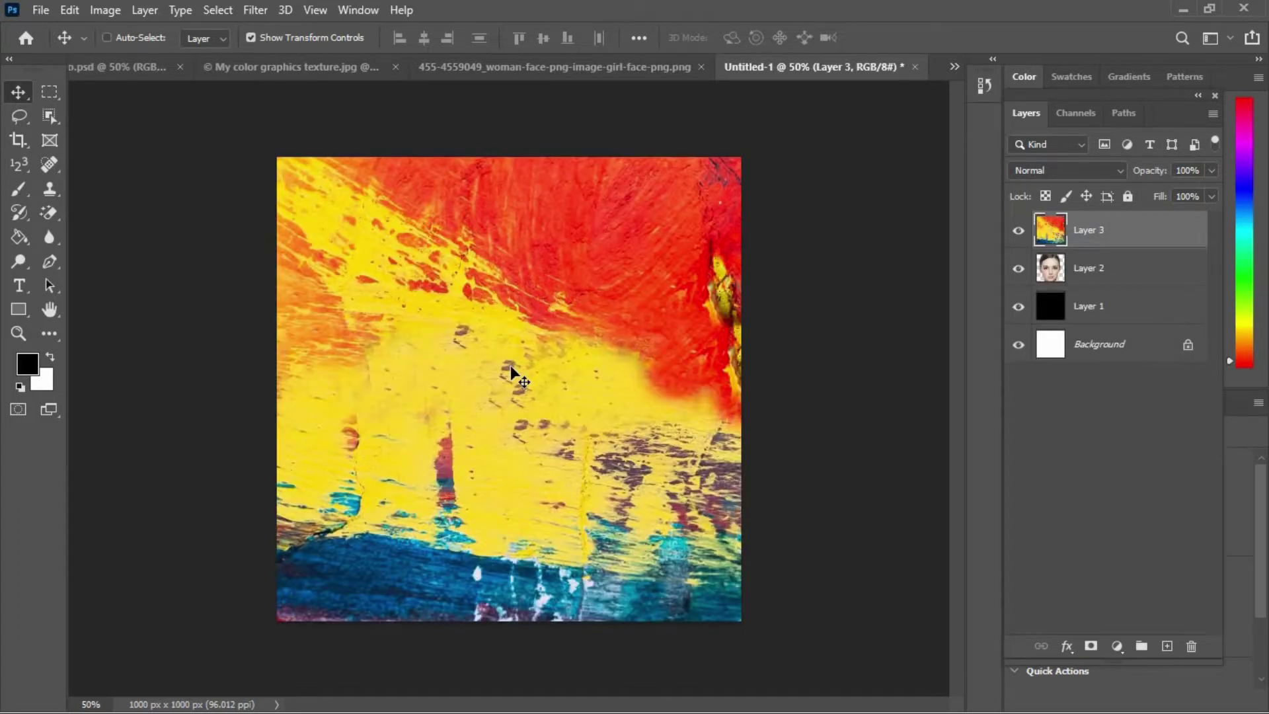
Step: Convert the paint texture layer to a smart object and resize it to match the canvas edges exactly
key("ctrl+0")
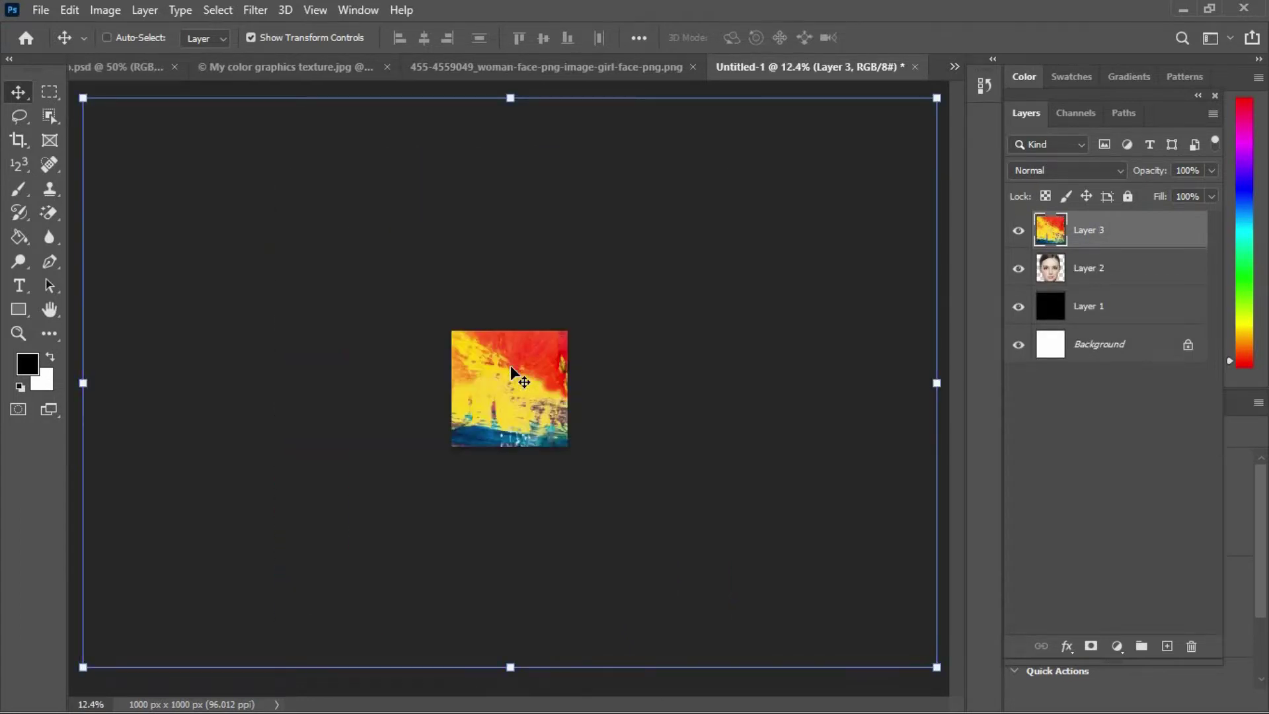
right_click(1109, 239)
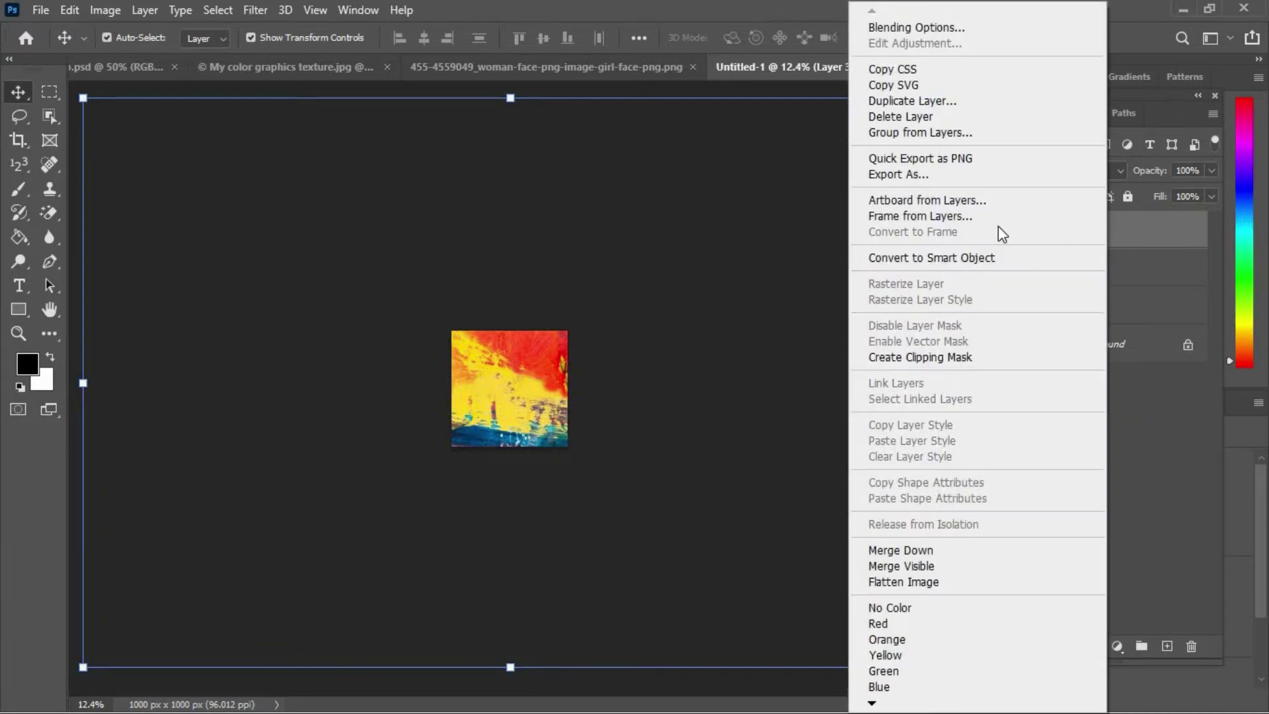
left_click(952, 258)
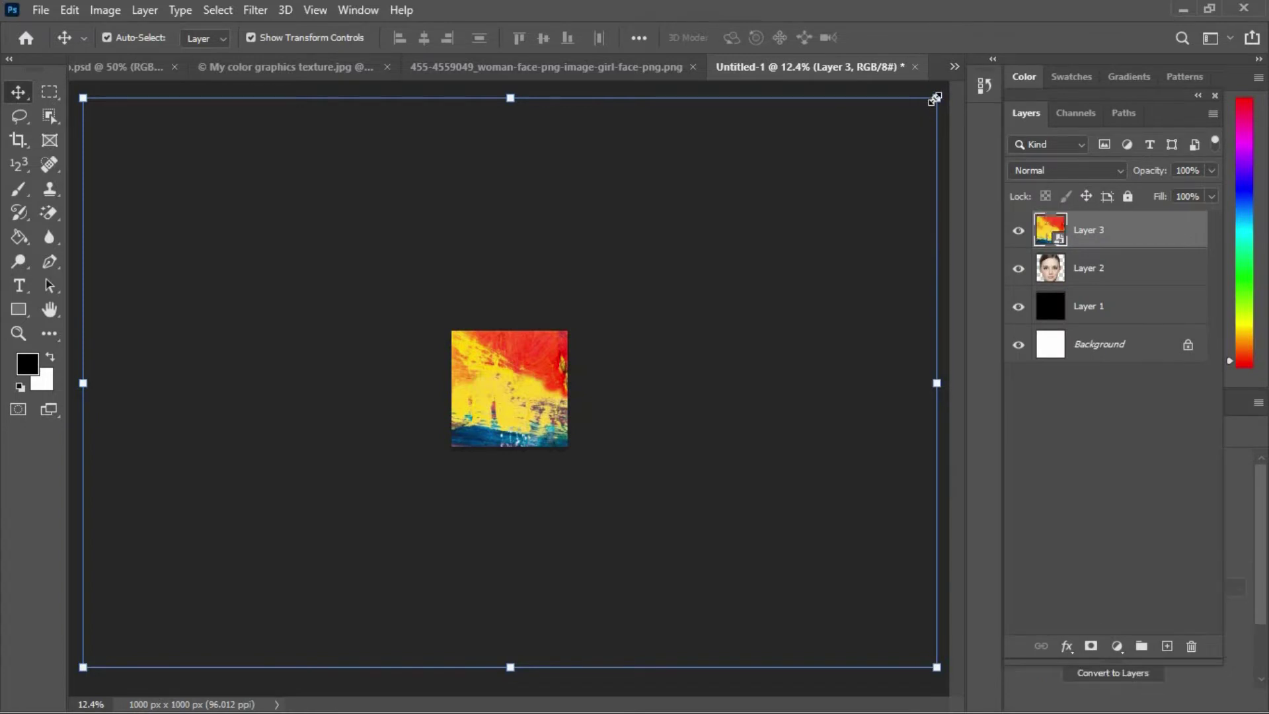
left_click_drag(936, 98, 538, 370)
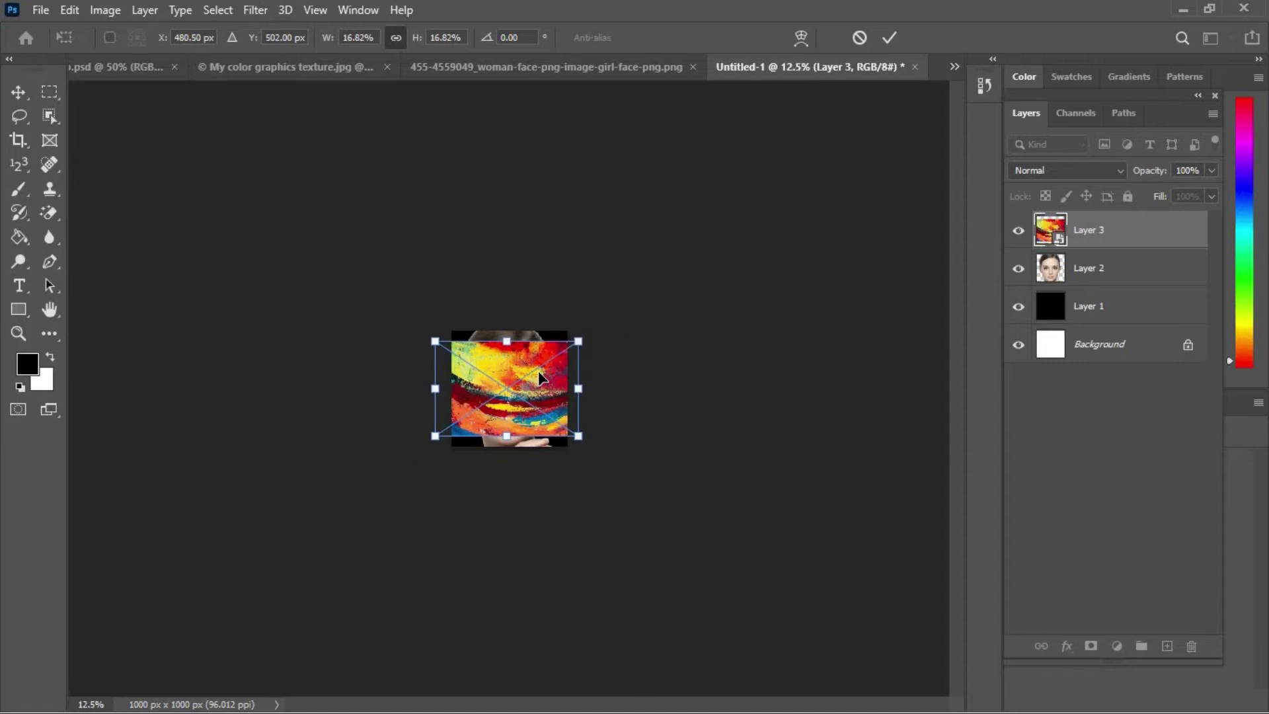
key("ctrl+0")
key("ctrl+minus")
left_click_drag(789, 199, 741, 157)
left_click_drag(212, 581, 277, 621)
key("Return")
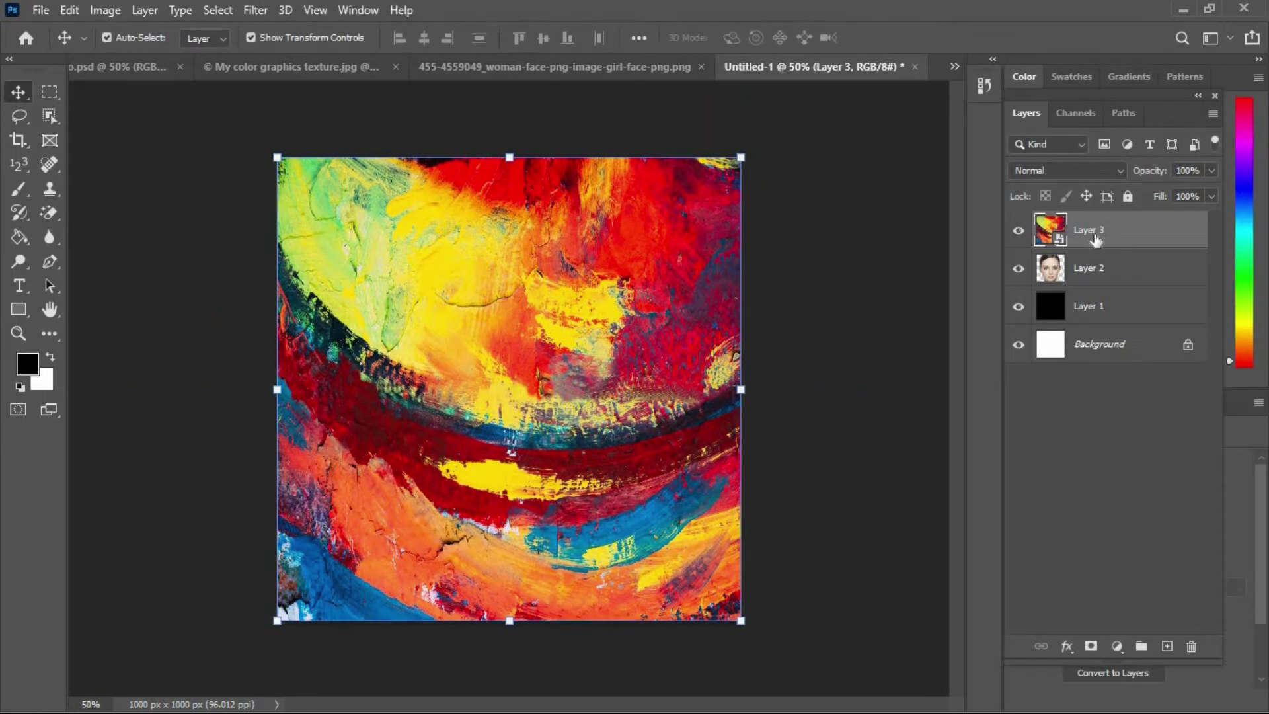
left_click_drag(1079, 246, 1077, 242)
left_click(1077, 243, "alt")
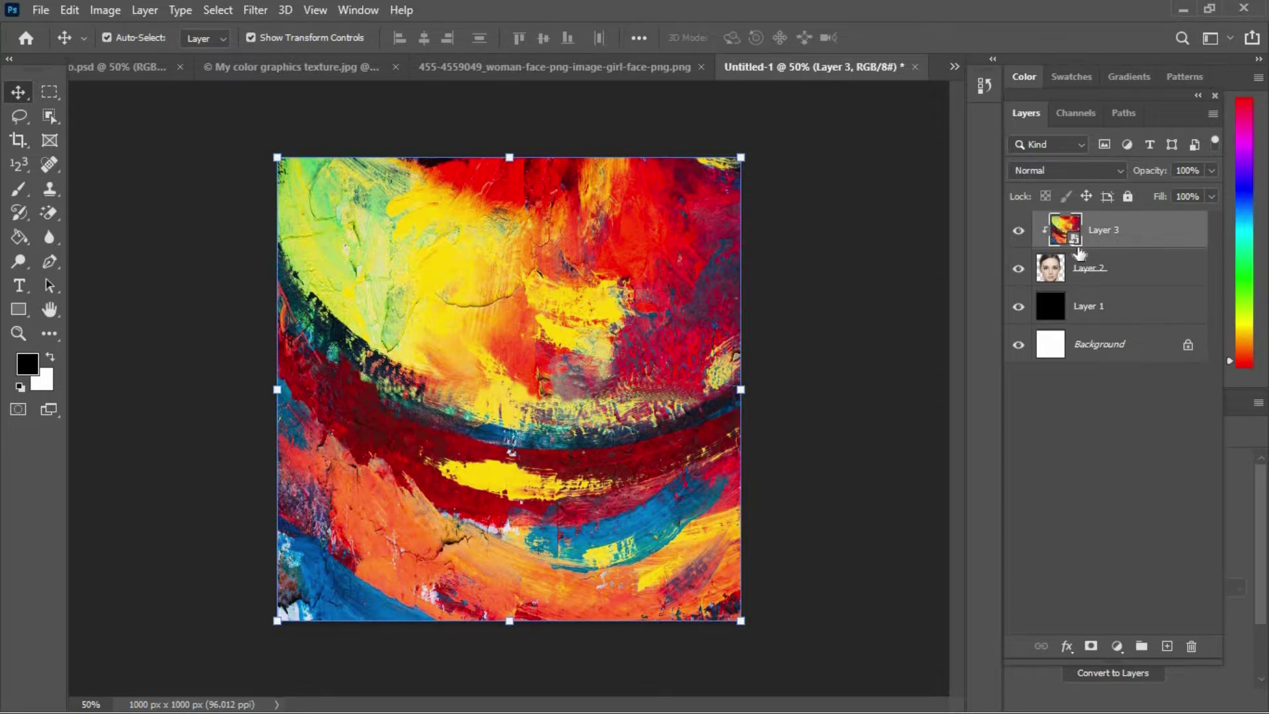
left_click(1079, 251, "alt")
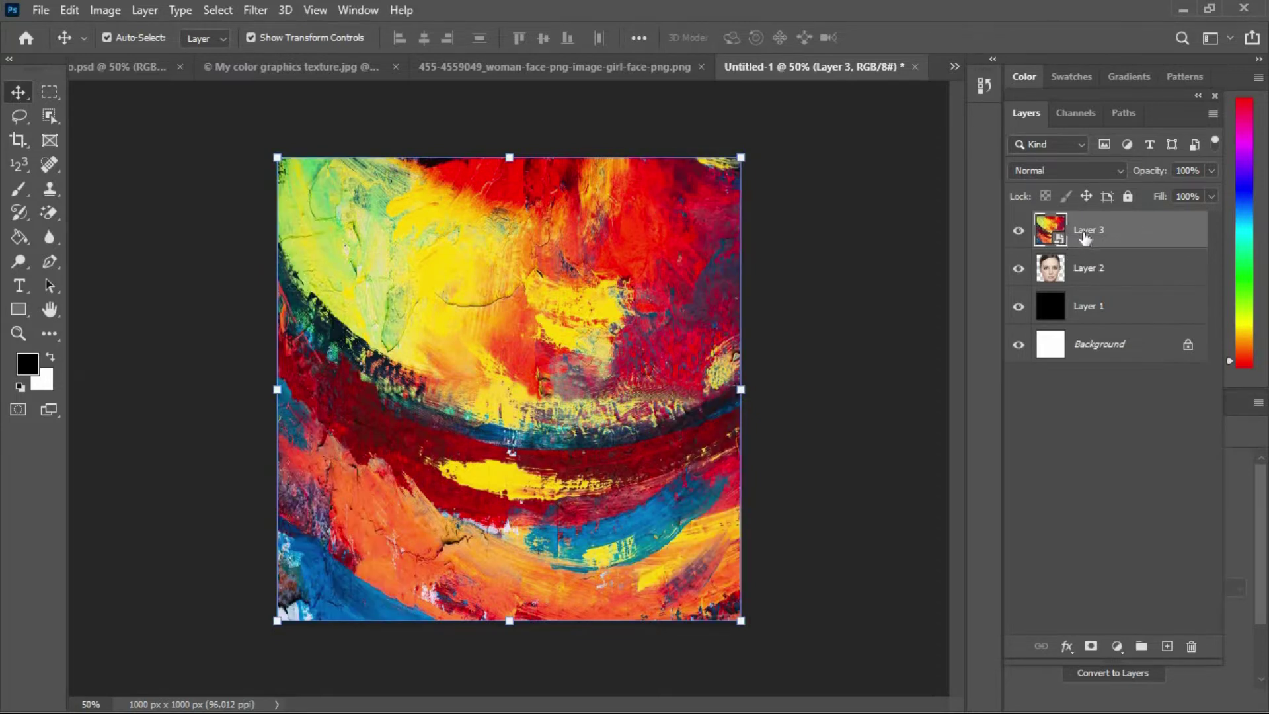
Step: Clip the paint texture layer to the face layer and set its blend mode to Multiply
right_click(1083, 232)
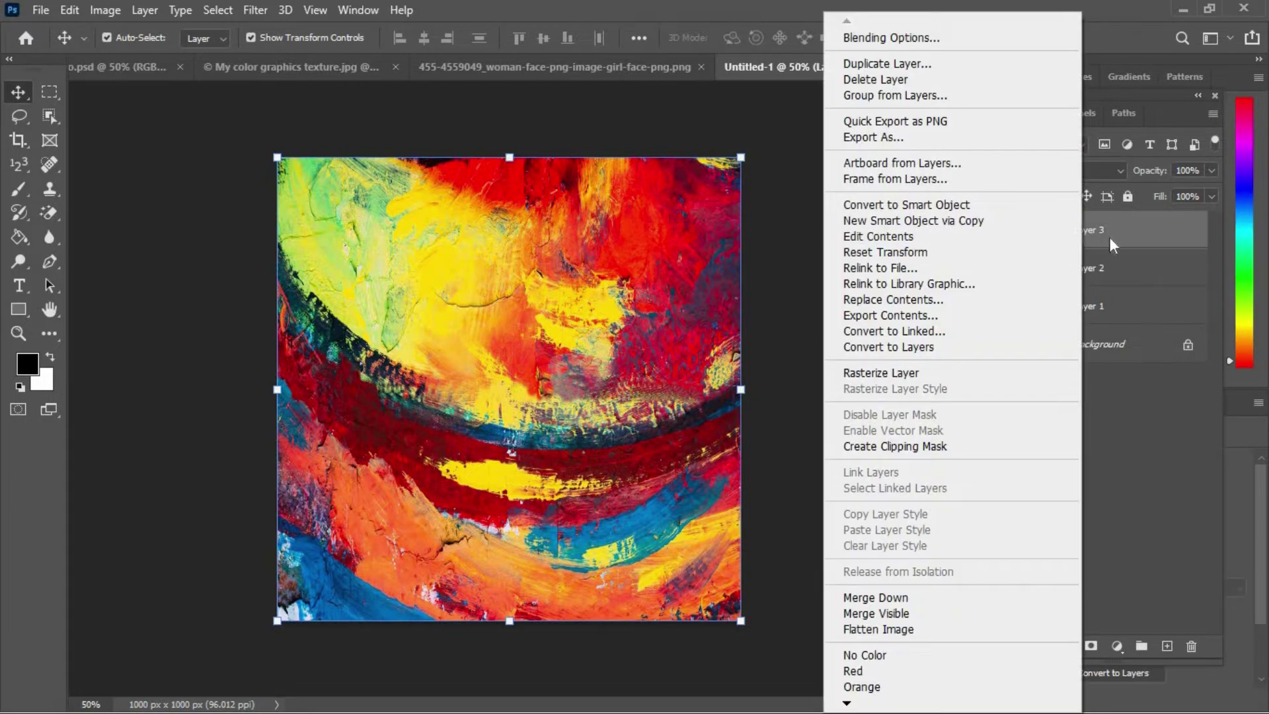
left_click(885, 447)
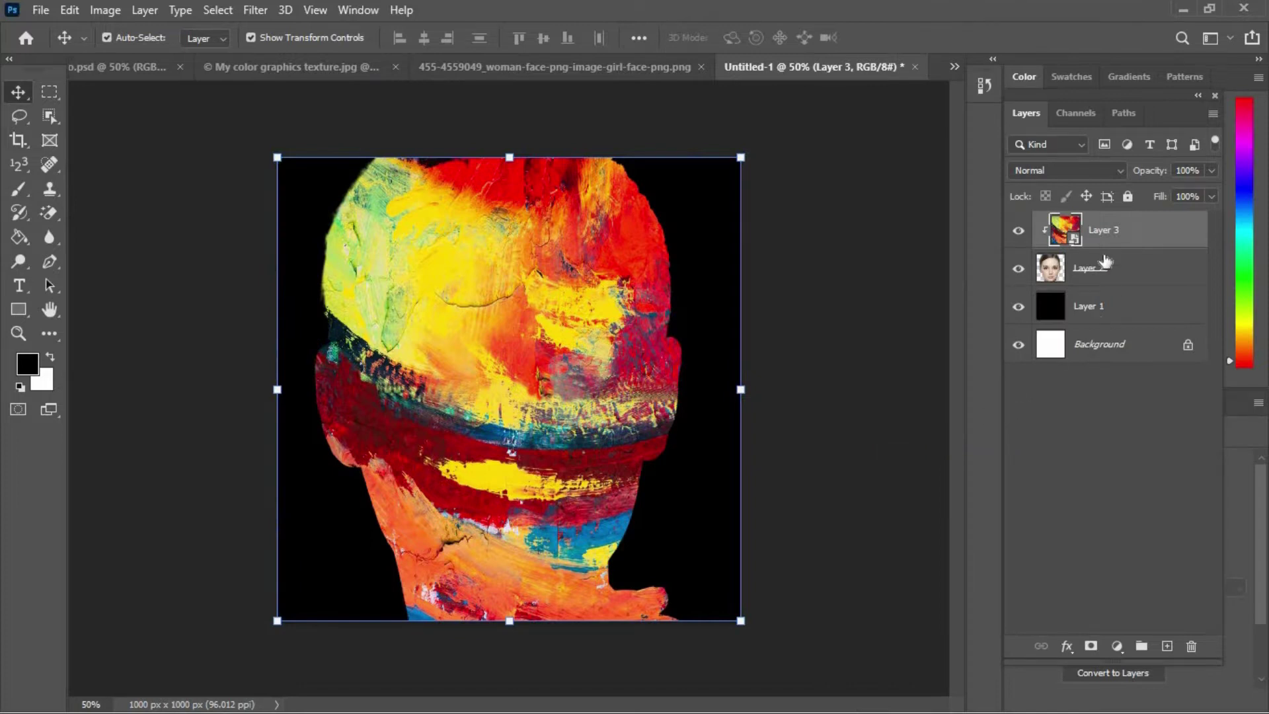
left_click(1100, 170)
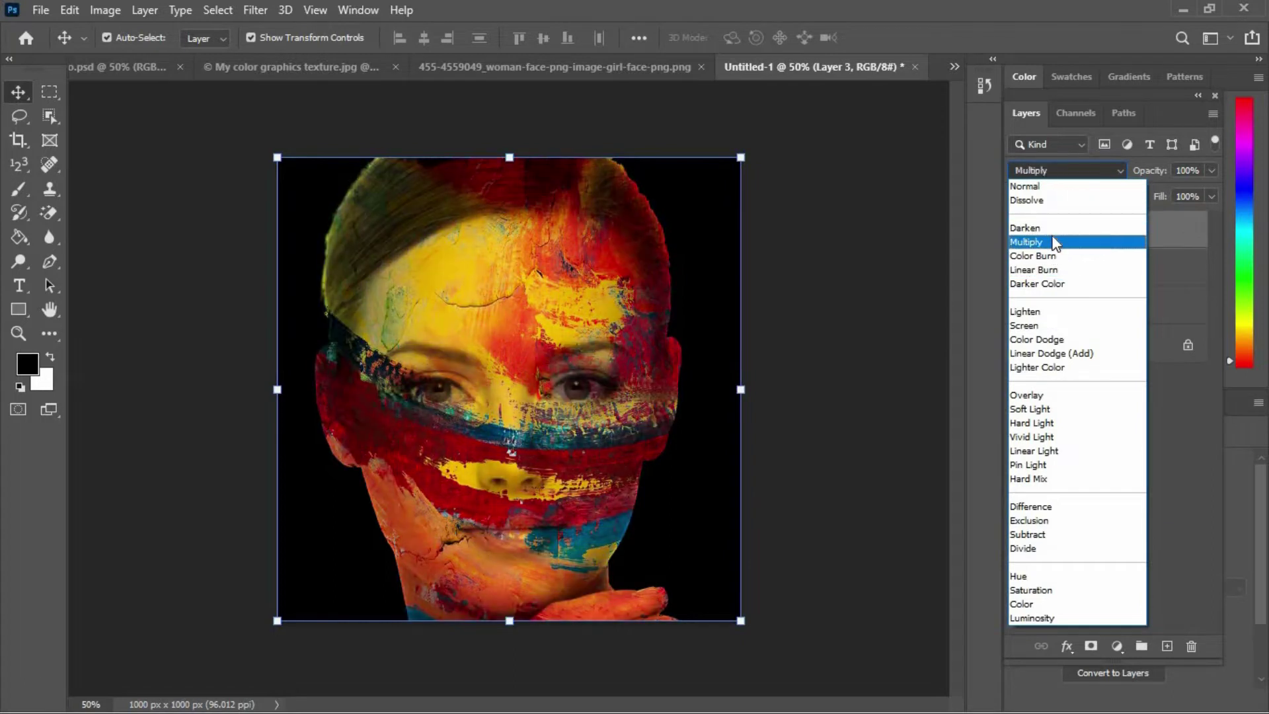
left_click(1053, 241)
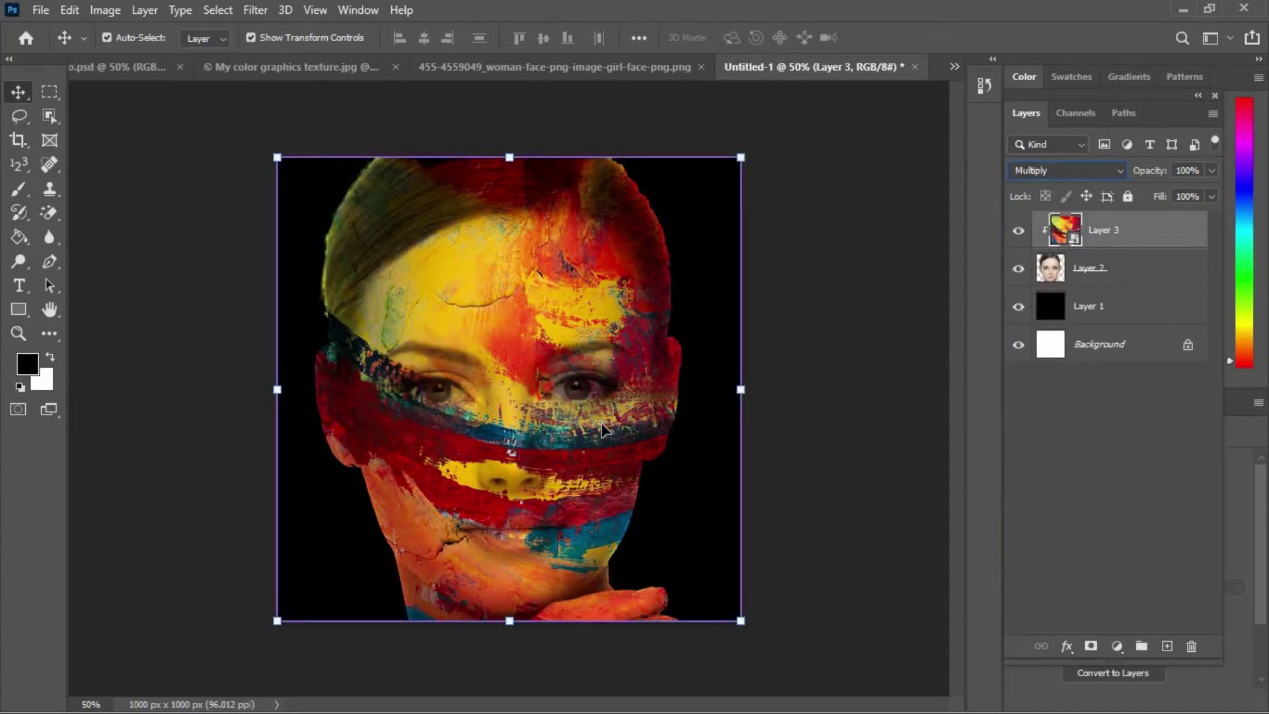
Step: Stretch the paint texture past the canvas's lower edge and sides, to about 16.36% width and 33.06% height, and apply the transform
mouse_move(510, 620)
left_mouse_down()
mouse_move(512, 645)
mouse_move(510, 620)
left_mouse_up()
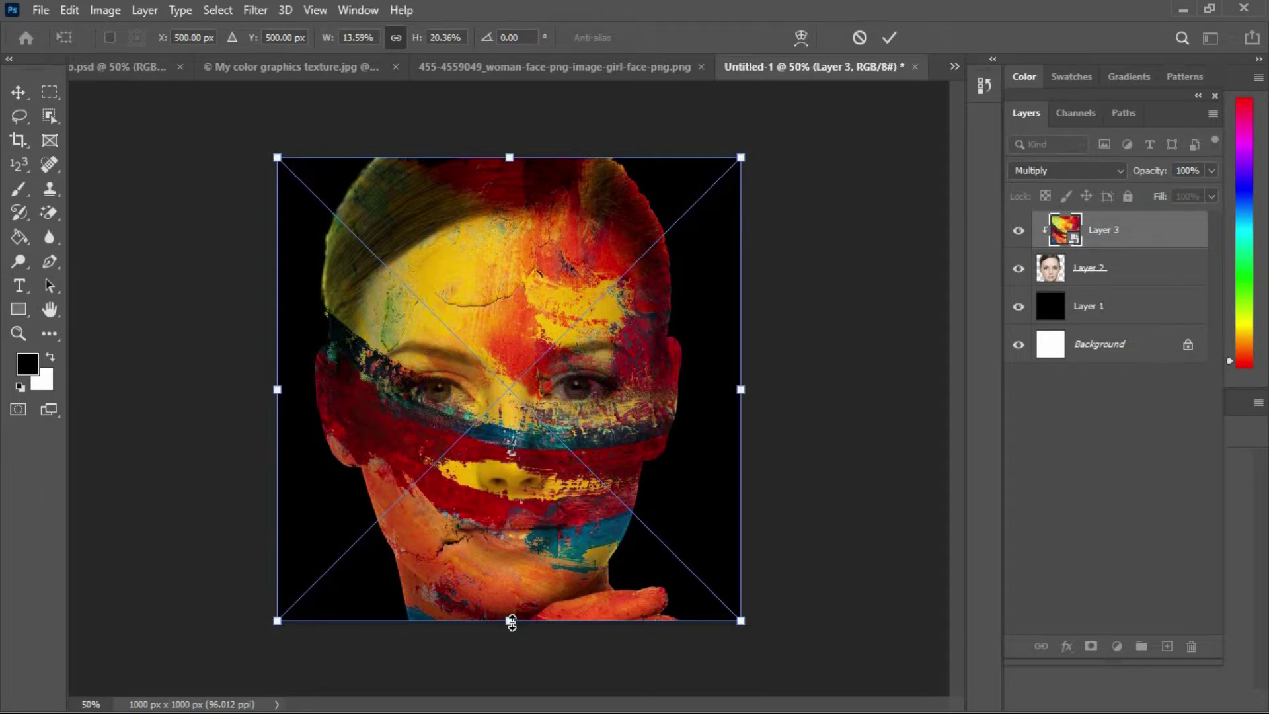
left_click_drag(510, 621, 512, 706)
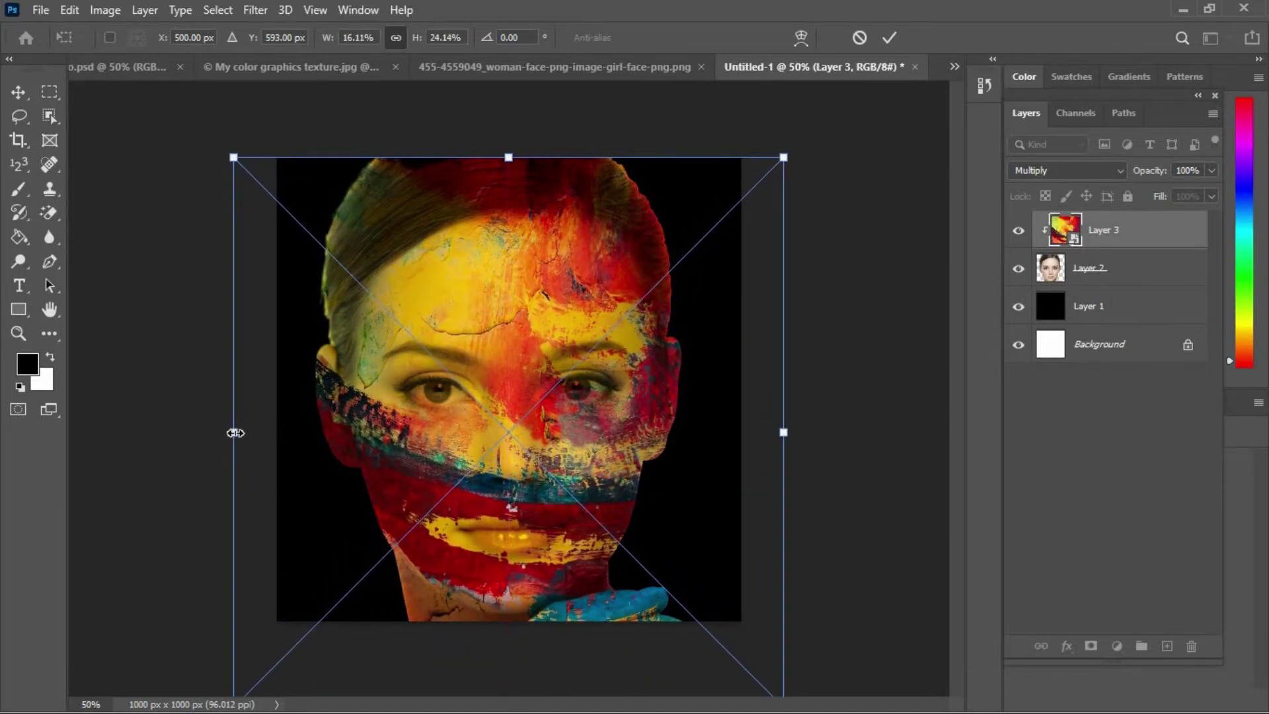
left_click_drag(235, 433, 286, 434)
key("ctrl+minus")
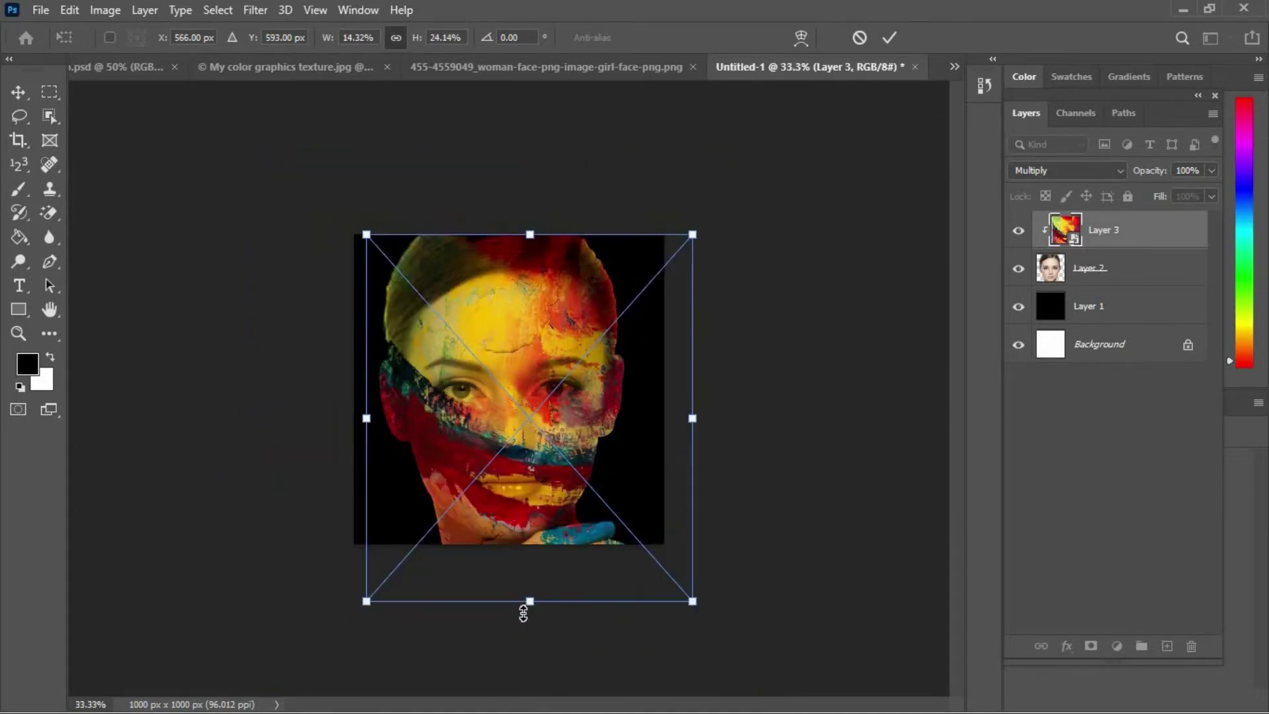
left_click_drag(522, 614, 523, 653)
left_click_drag(693, 437, 646, 433)
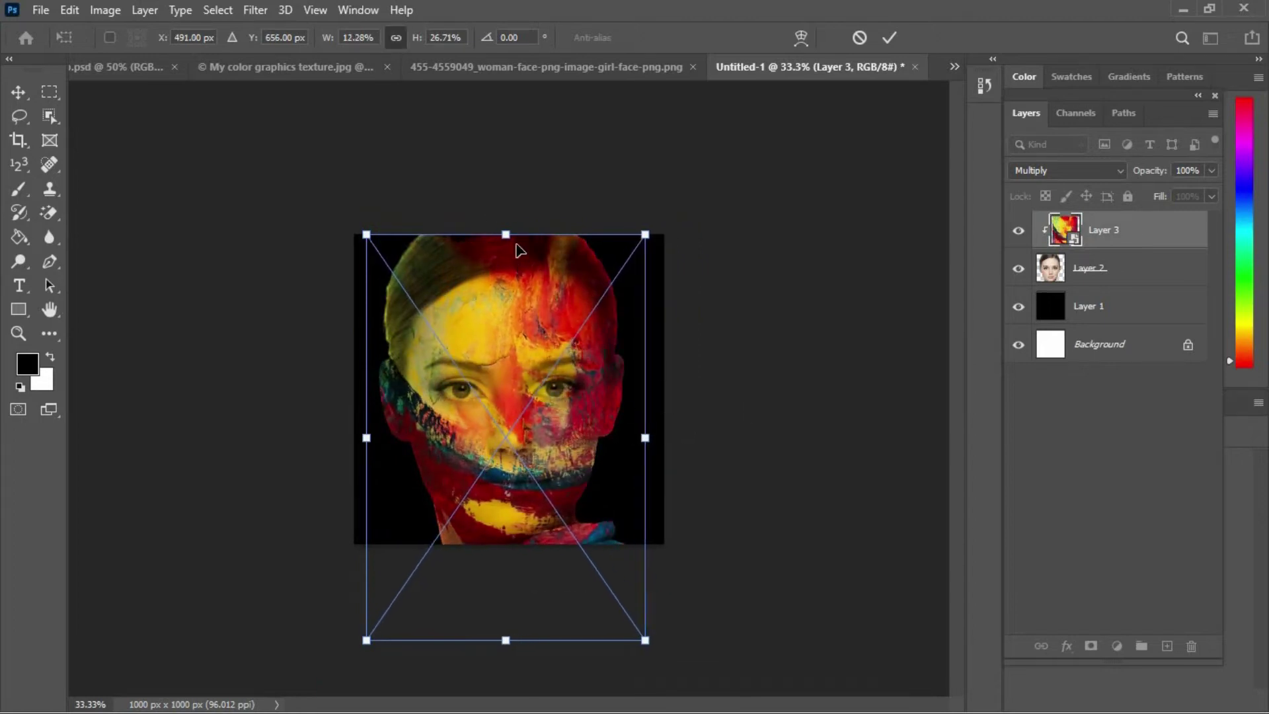
left_click_drag(518, 246, 512, 253)
key("ctrl+minus")
left_click_drag(507, 578, 507, 649)
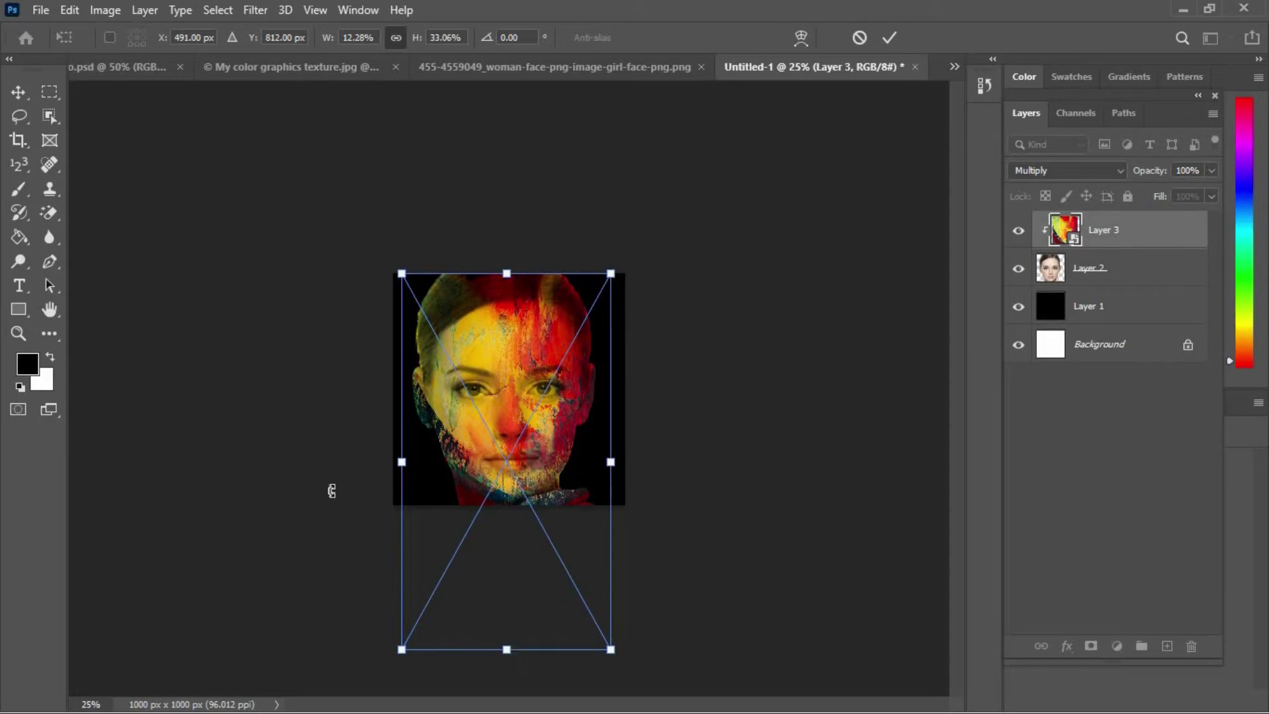
left_click_drag(401, 461, 354, 461)
left_click_drag(611, 462, 632, 453)
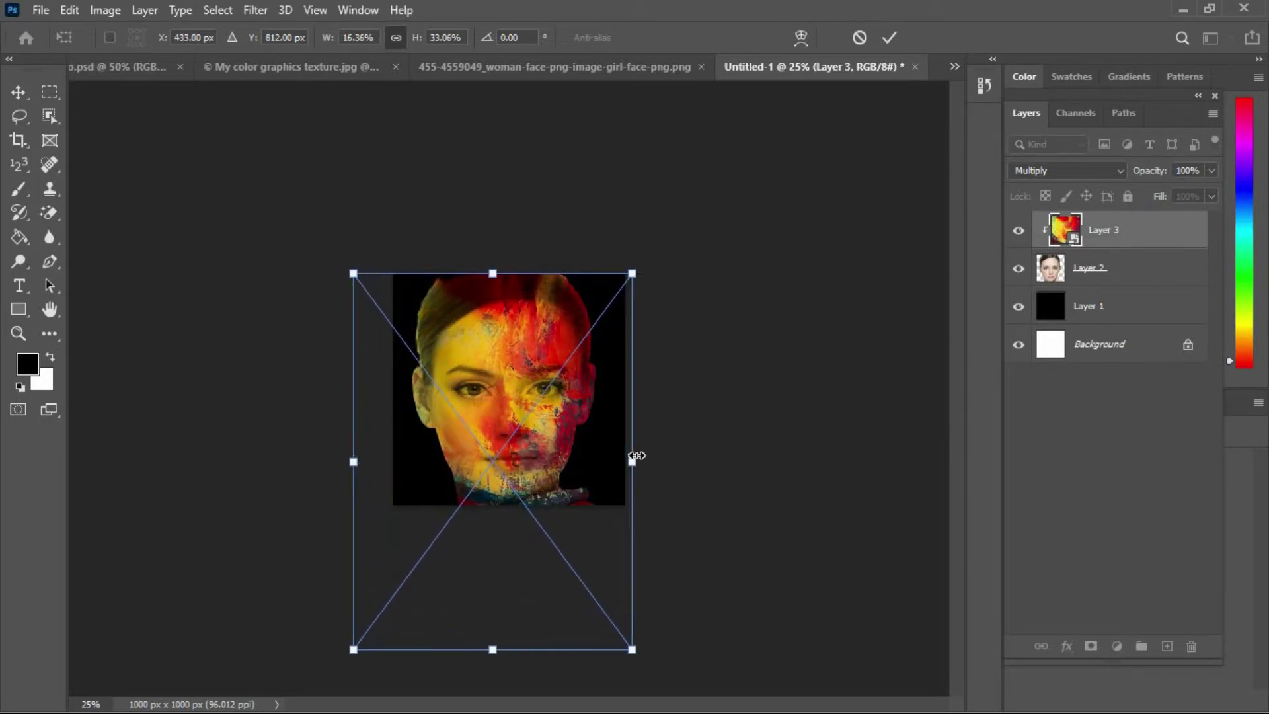
left_click(889, 38)
key("ctrl+plus")
key("ctrl+plus")
Step: Release the paint texture layer from its clipping mask and set its blend mode to Normal
key("b")
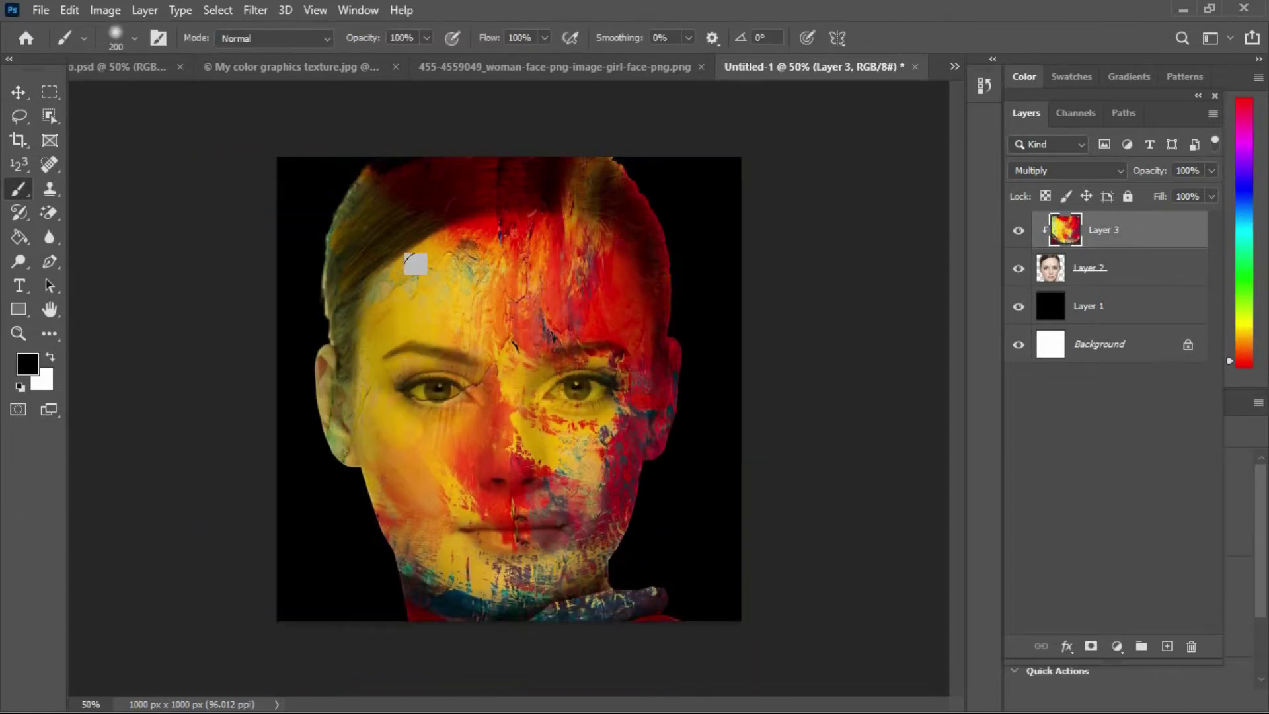
left_click(1005, 265, "alt")
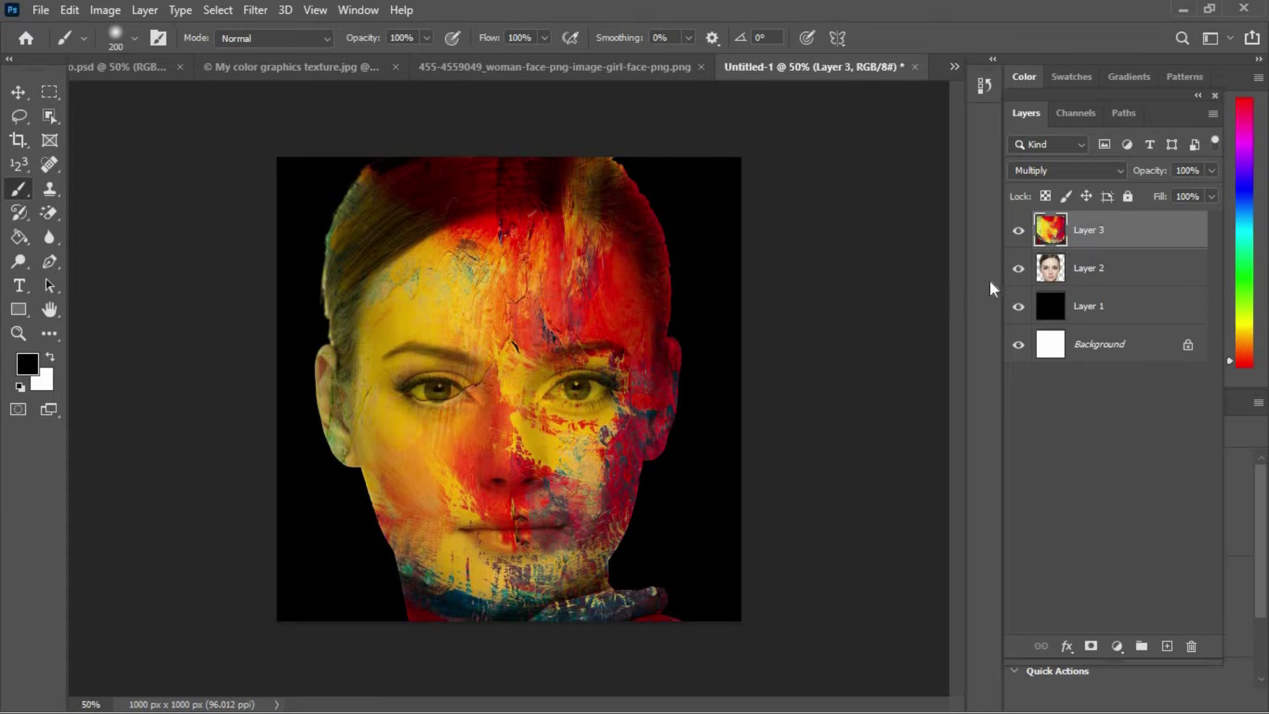
left_click(1018, 269)
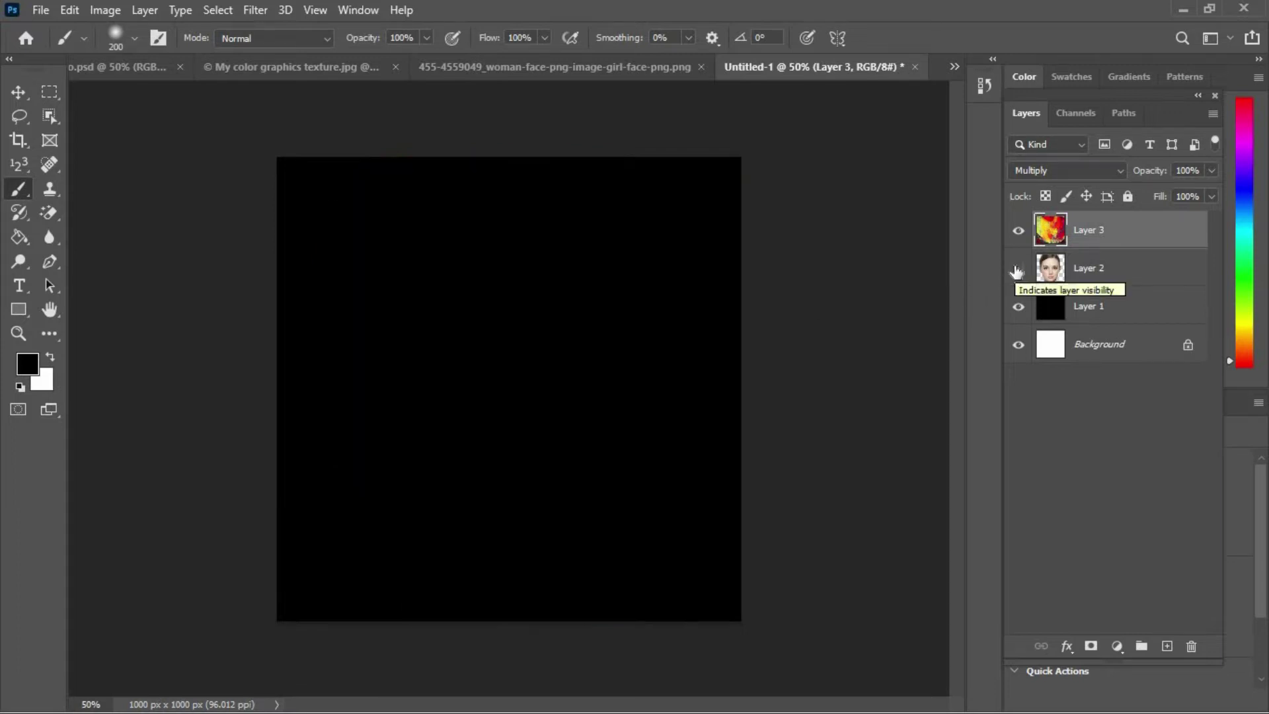
left_click(1017, 268)
left_click(1065, 170)
left_click(1024, 187)
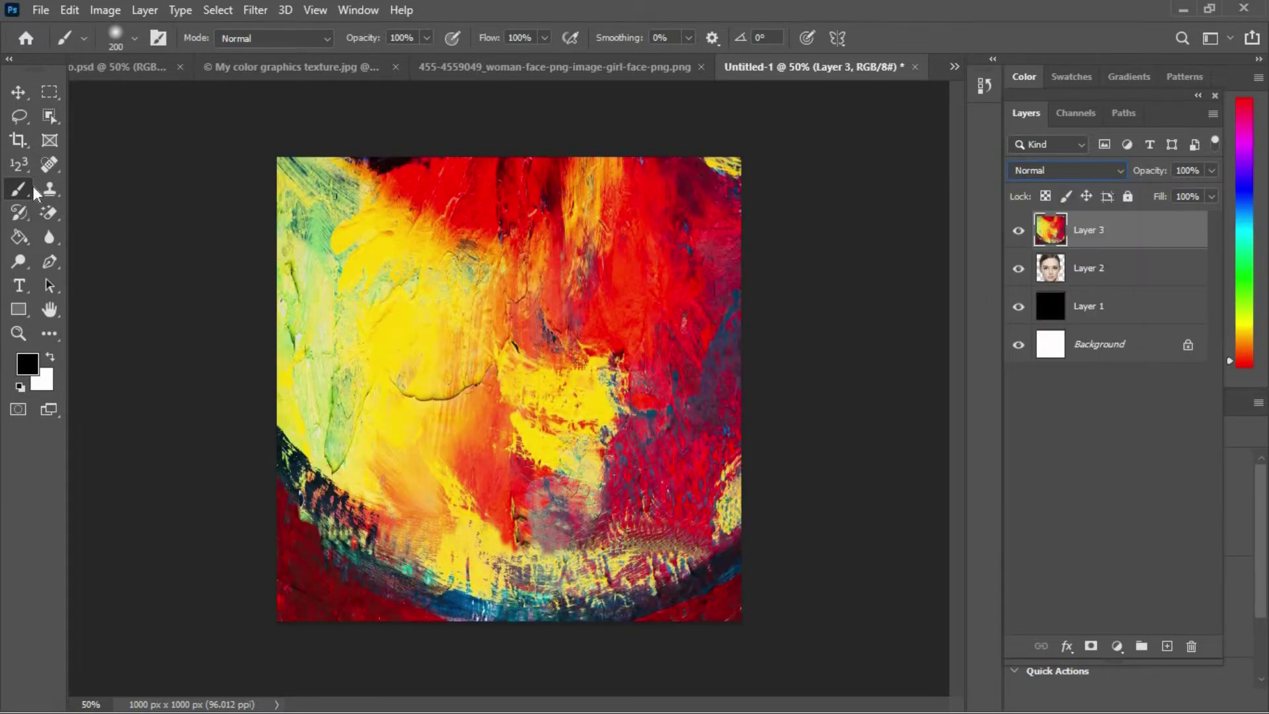
Step: Outline the curved crack in the yellow paint freehand and remove it with Content-Aware Fill, output to a new layer
left_click(22, 117)
left_click(67, 114)
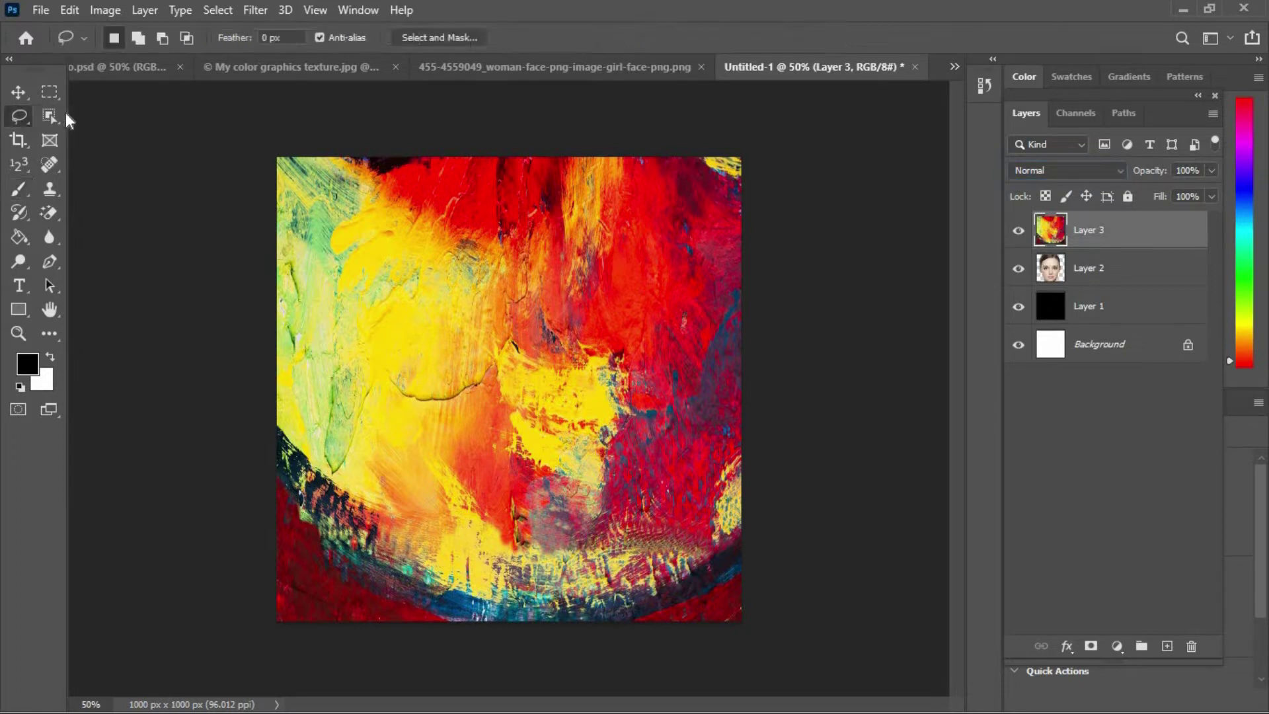
mouse_move(466, 346)
left_mouse_down()
mouse_move(371, 359)
mouse_move(345, 416)
left_mouse_up()
left_click_drag(382, 424, 387, 404)
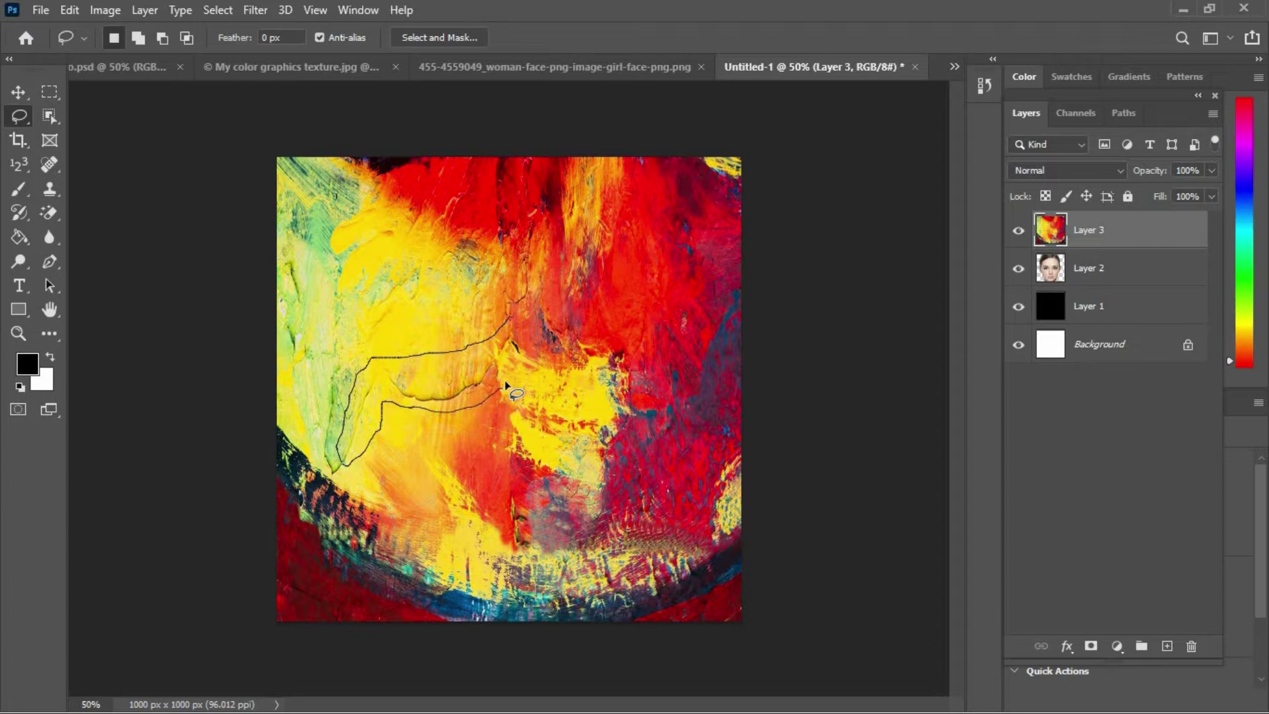
mouse_move(505, 385)
left_mouse_down()
mouse_move(531, 346)
mouse_move(510, 318)
left_mouse_up()
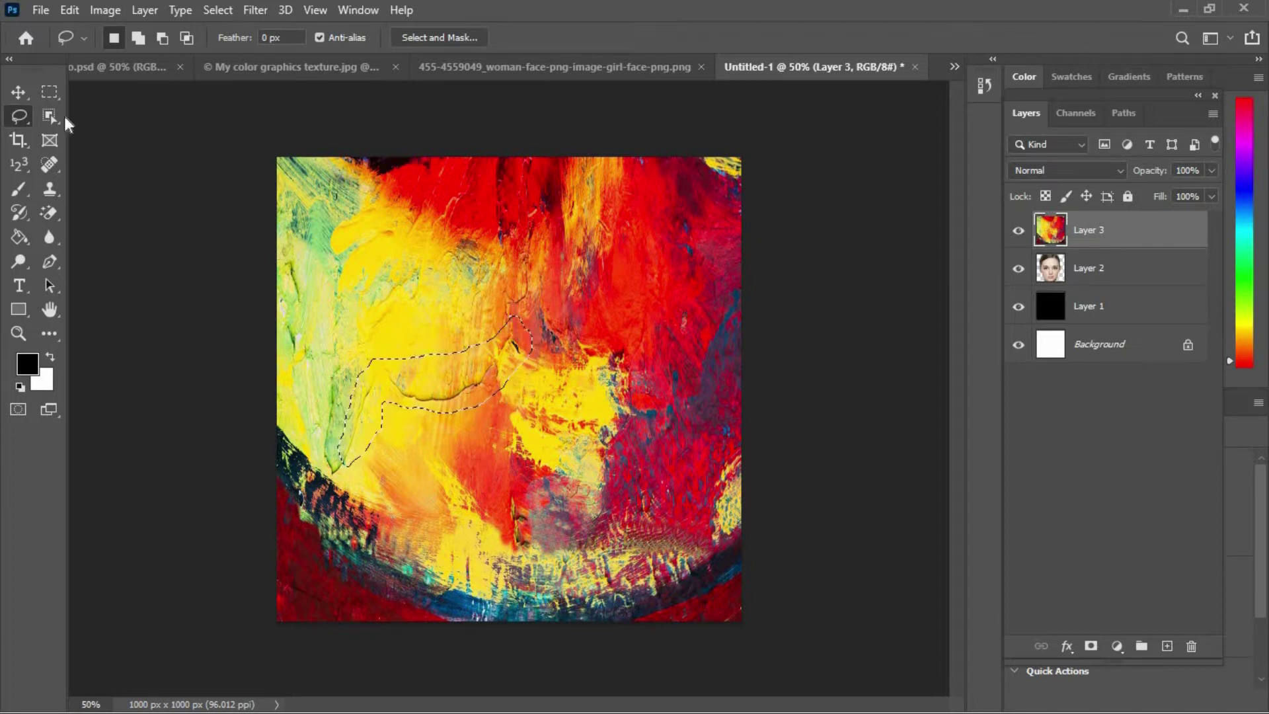
left_click(66, 11)
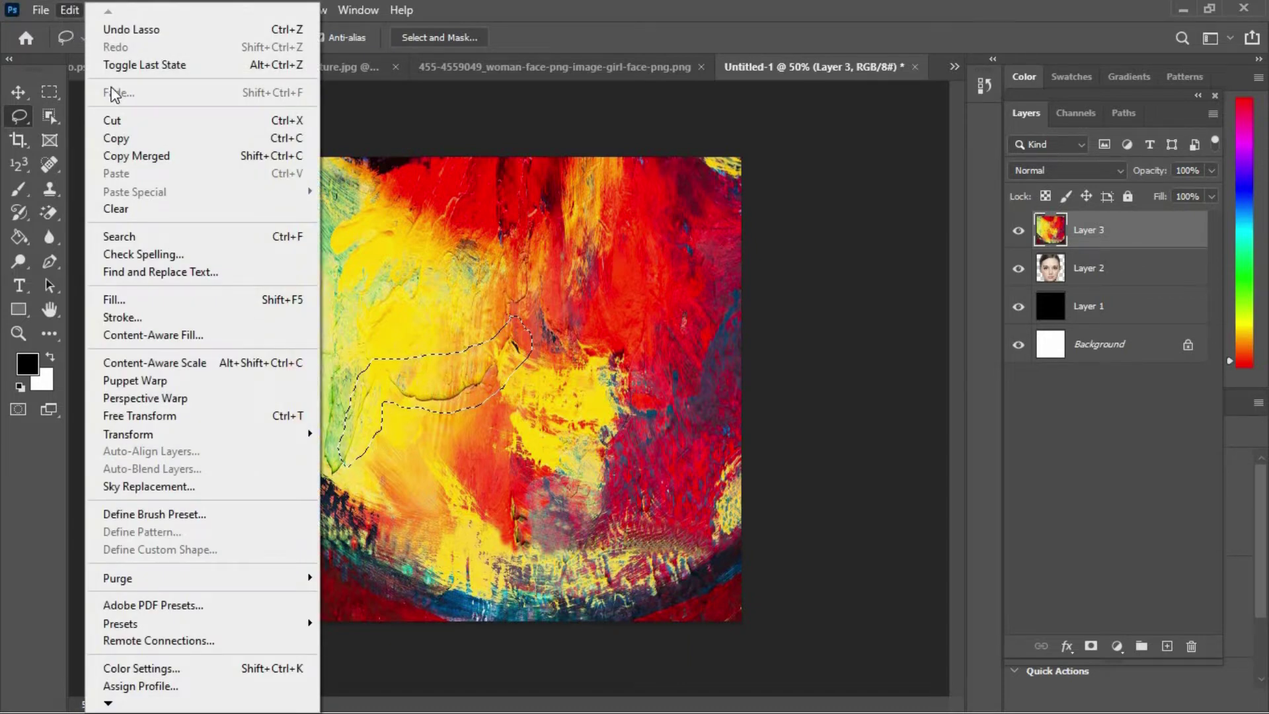
left_click(188, 335)
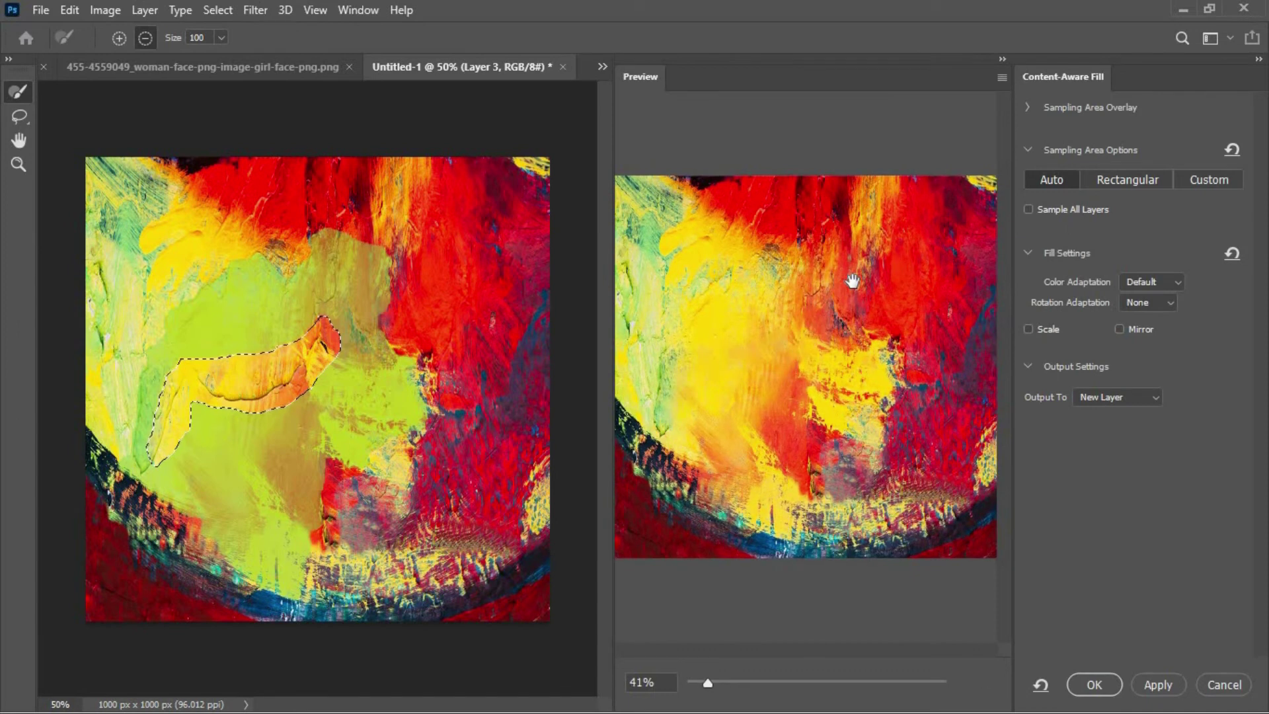
left_click(1093, 686)
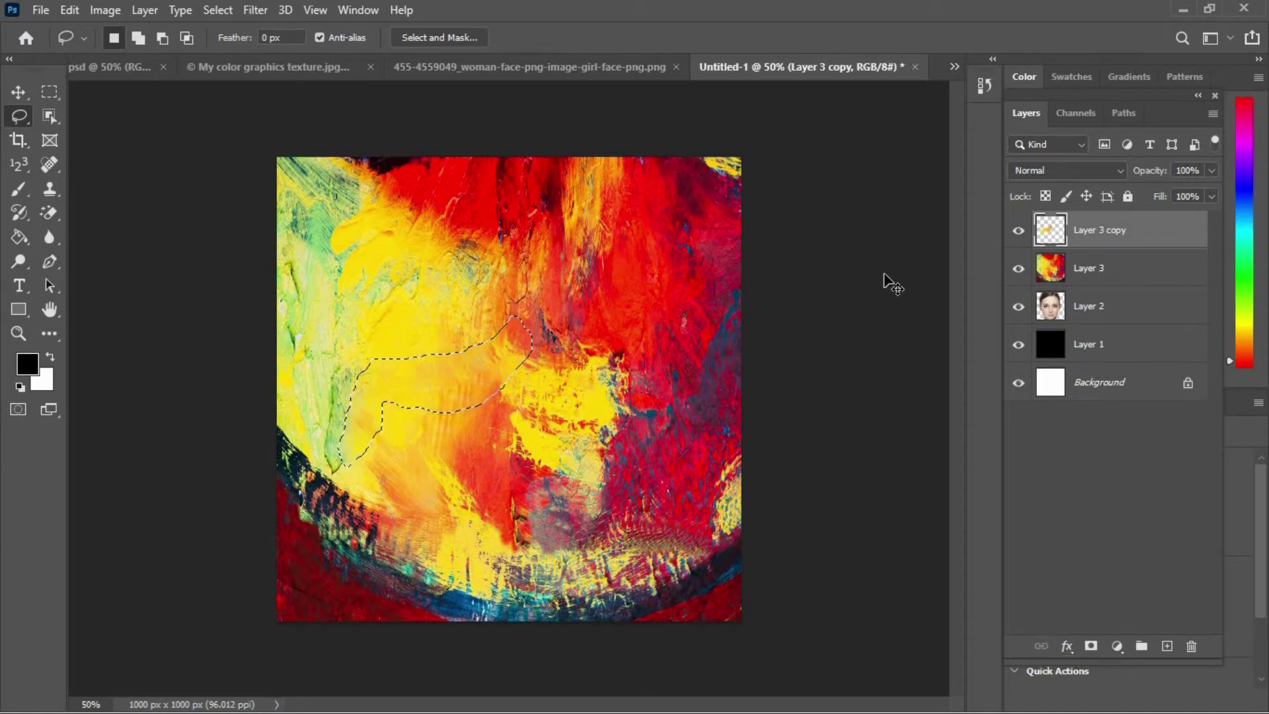
key("ctrl+d")
Step: Combine the fill layer and the paint texture layer into one smart object
left_click(1072, 259, "ctrl")
right_click(1108, 240)
left_click(1071, 251)
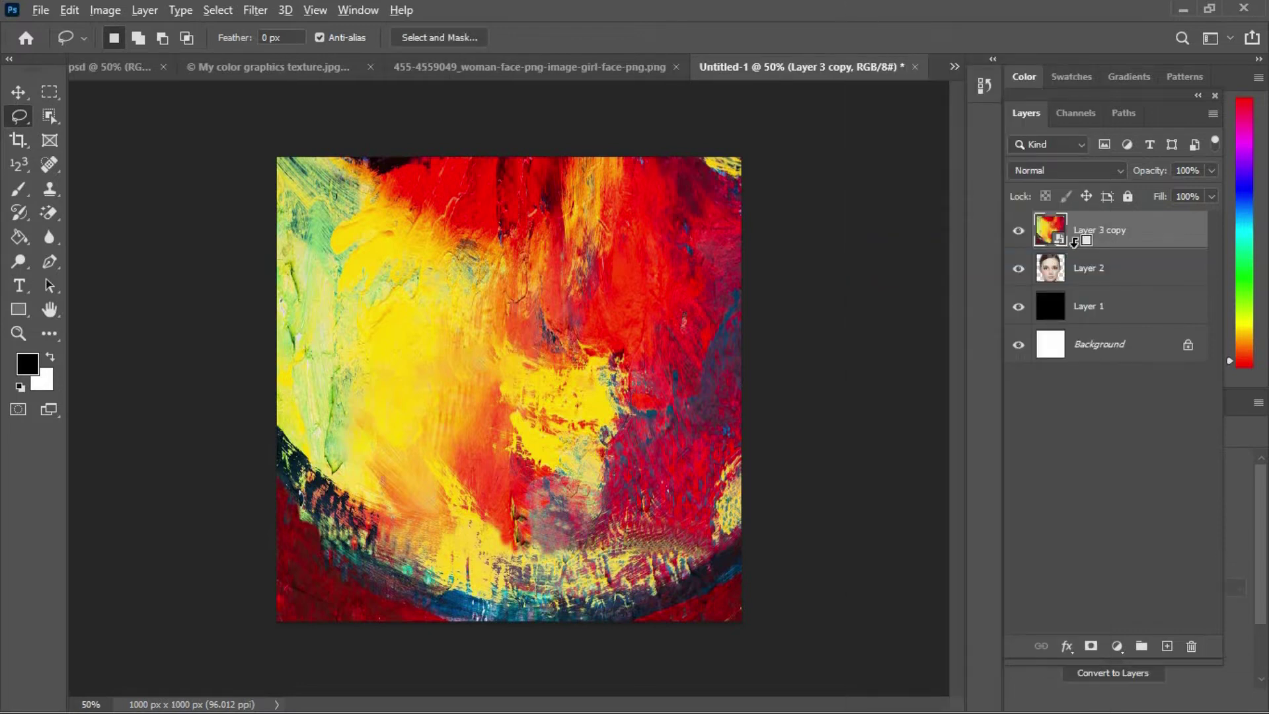
Step: Clip the combined paint texture to the face layer and set its blend mode to Multiply
left_click(1072, 250, "alt")
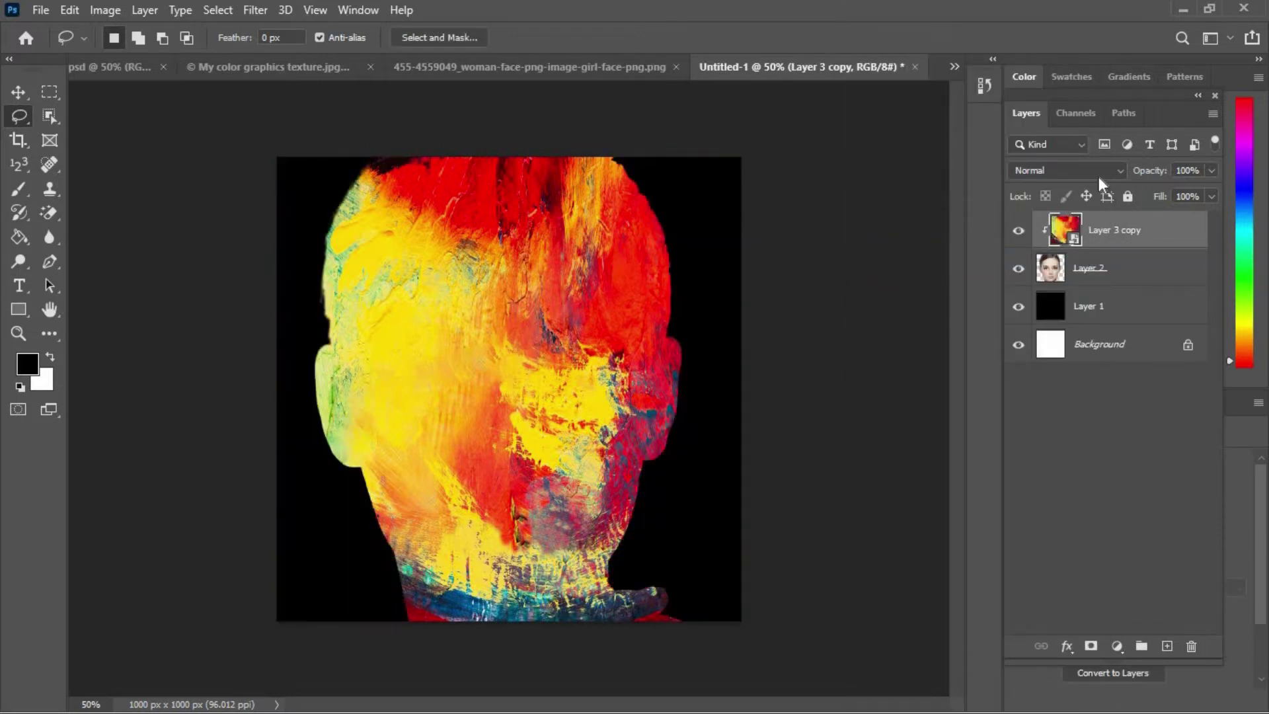
left_click(1098, 175)
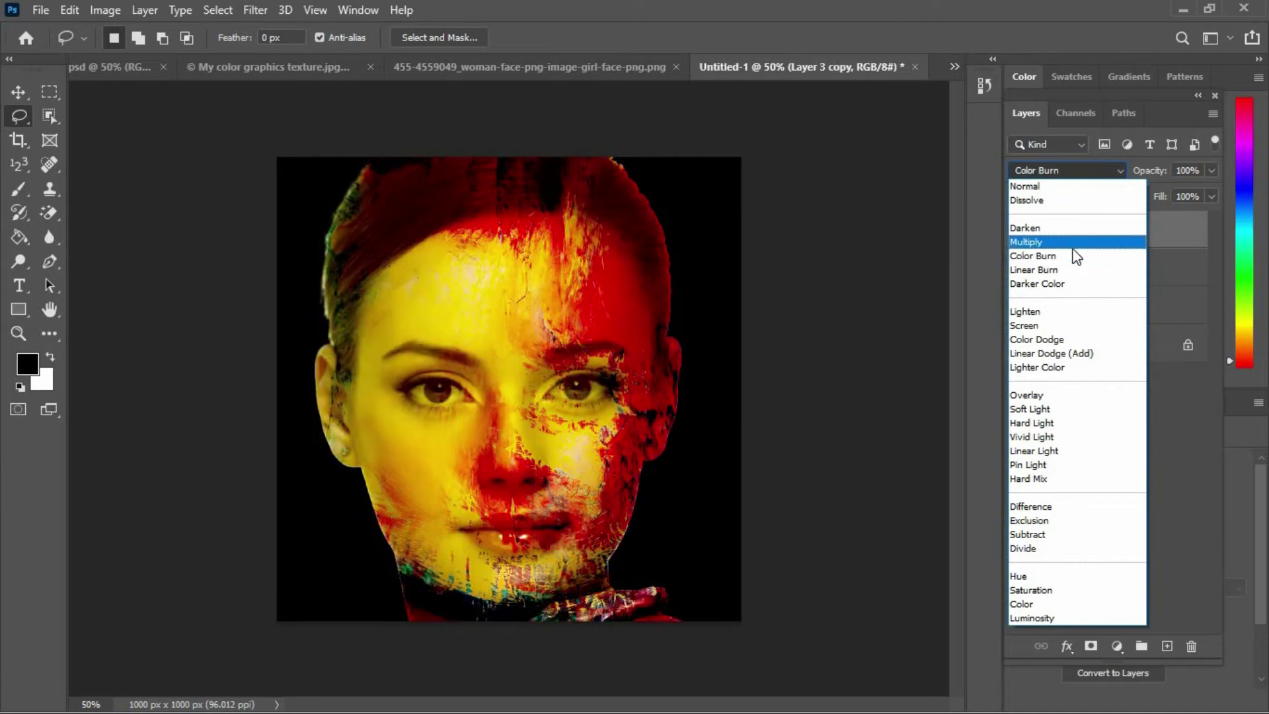
left_click(1069, 247)
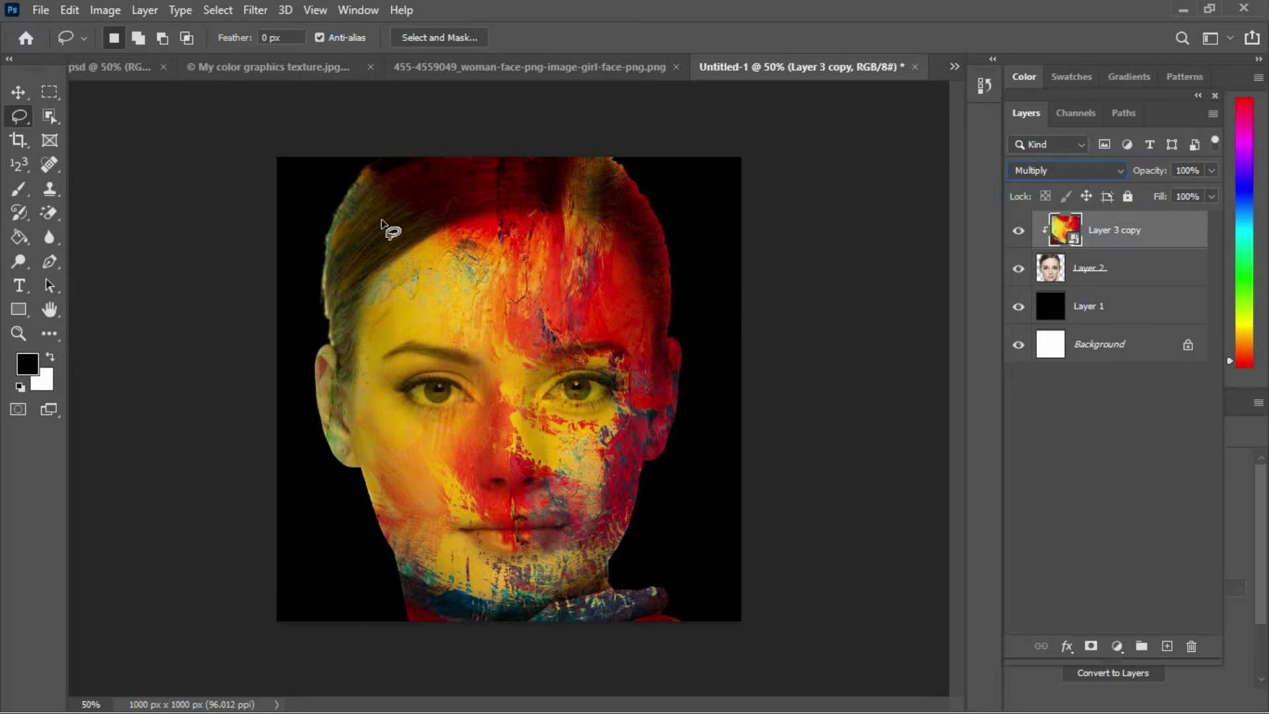
Step: Add a layer mask to the paint texture and brush black over the eye on the image's right side
left_click(1092, 646)
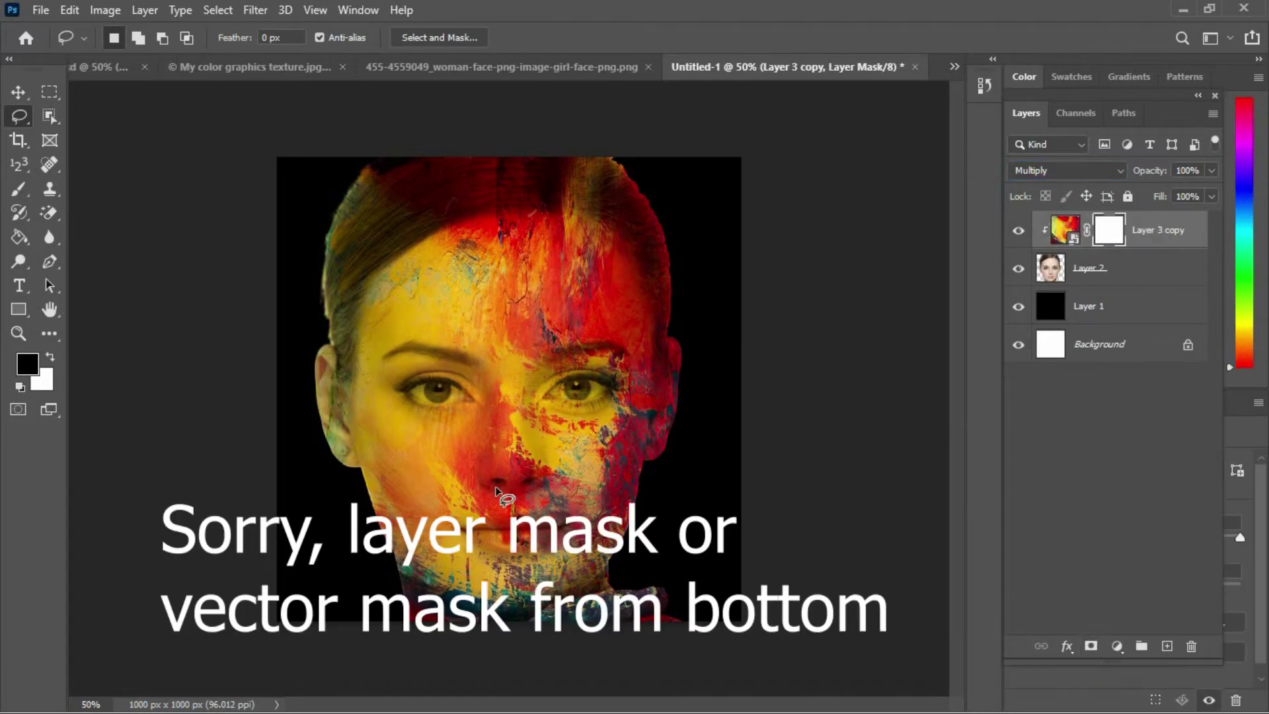
left_click(15, 193)
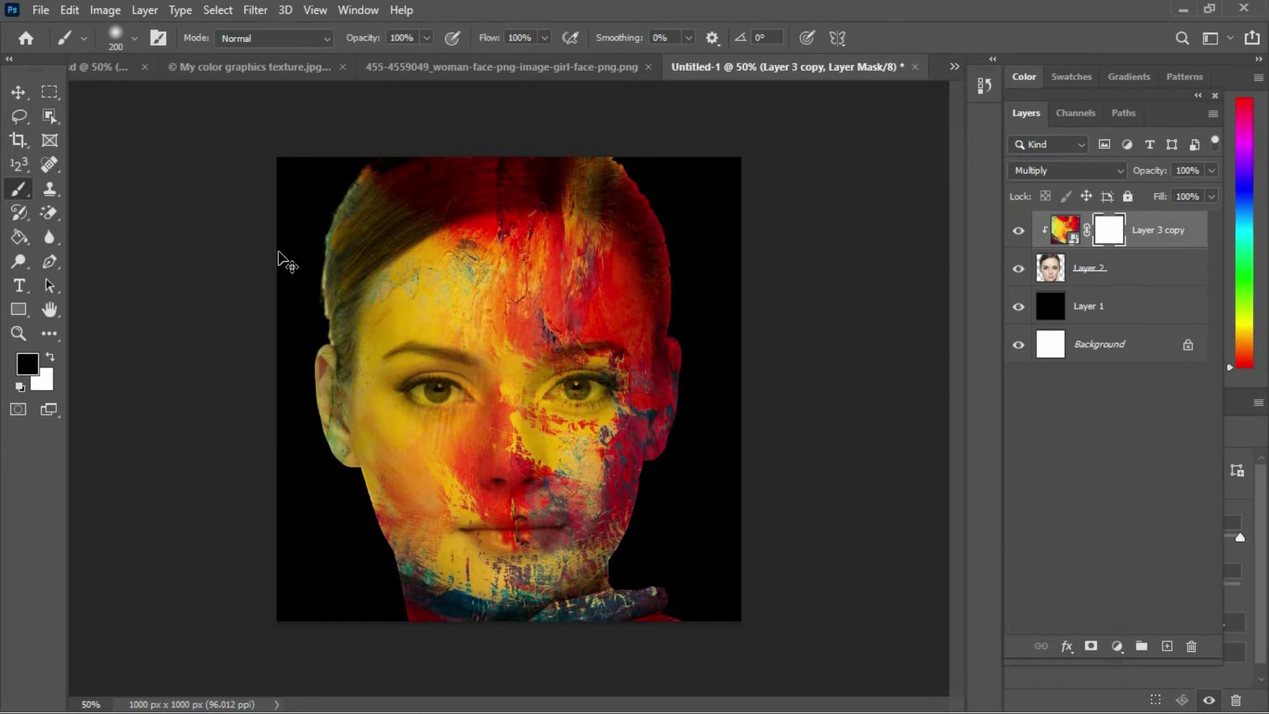
key("ctrl+plus")
key("ctrl+plus")
key("ctrl+plus")
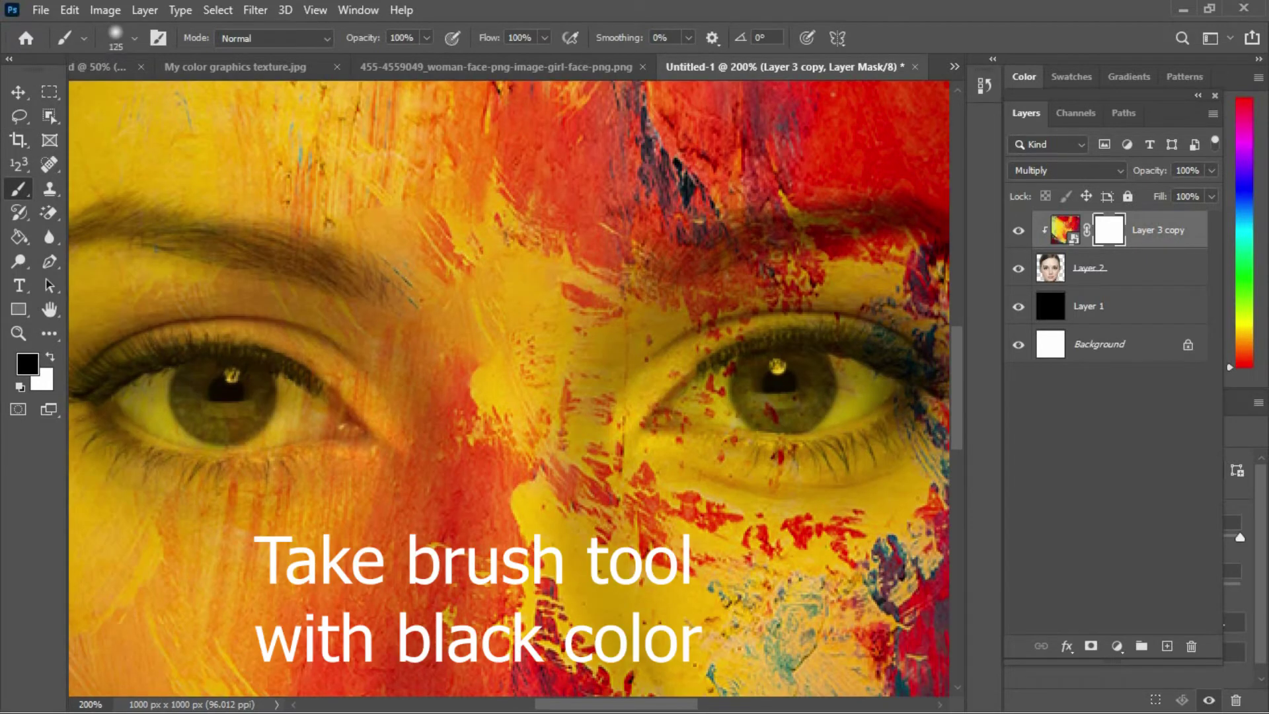
key("bracketleft")
key("bracketleft")
key("bracketleft")
mouse_move(724, 393)
left_mouse_down()
mouse_move(685, 393)
mouse_move(729, 374)
mouse_move(859, 376)
mouse_move(666, 415)
left_mouse_up()
Step: Mask the paint texture off the eye on the image's left side using a smaller black brush
key("bracketleft")
key("bracketleft")
key("bracketleft")
key("bracketleft")
key("bracketleft")
key("bracketright")
mouse_move(304, 413)
left_mouse_down()
mouse_move(259, 374)
mouse_move(135, 374)
mouse_move(162, 378)
left_mouse_up()
scroll(158, 377, "down", 3)
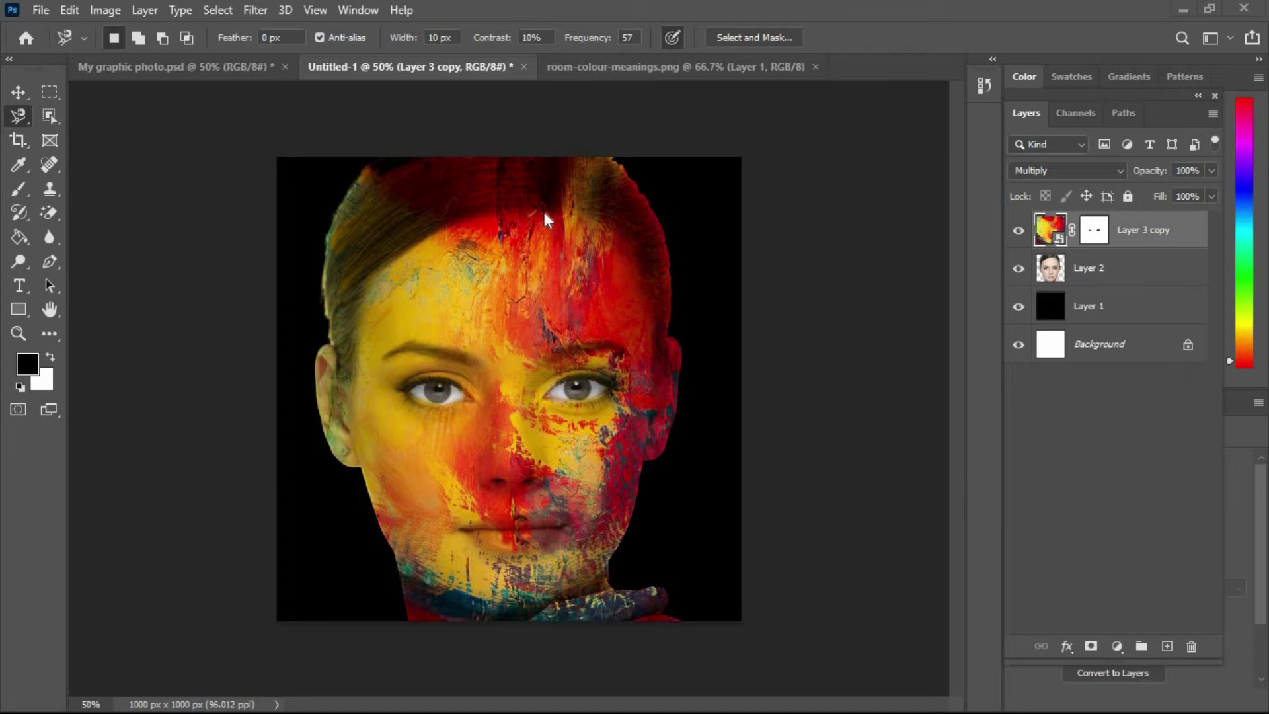
Step: Choose the freehand Lasso tool and disable the paint texture layer's mask
right_click(22, 114)
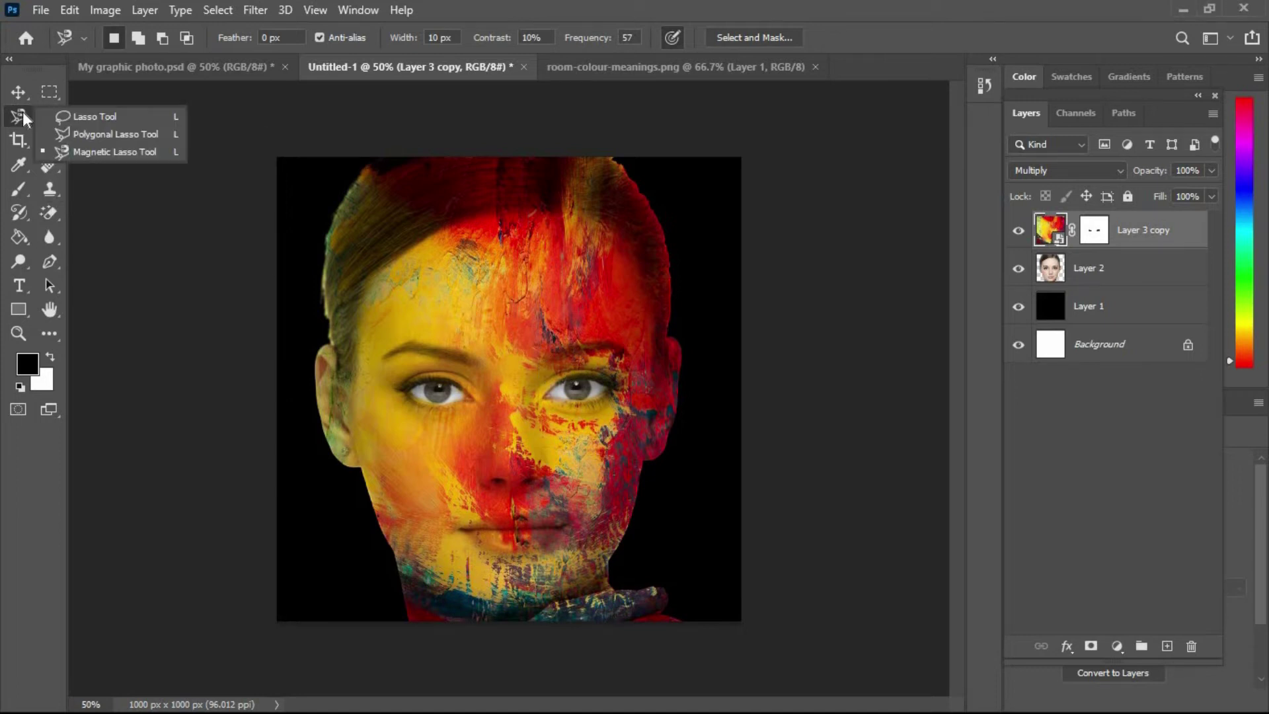
left_click(106, 117)
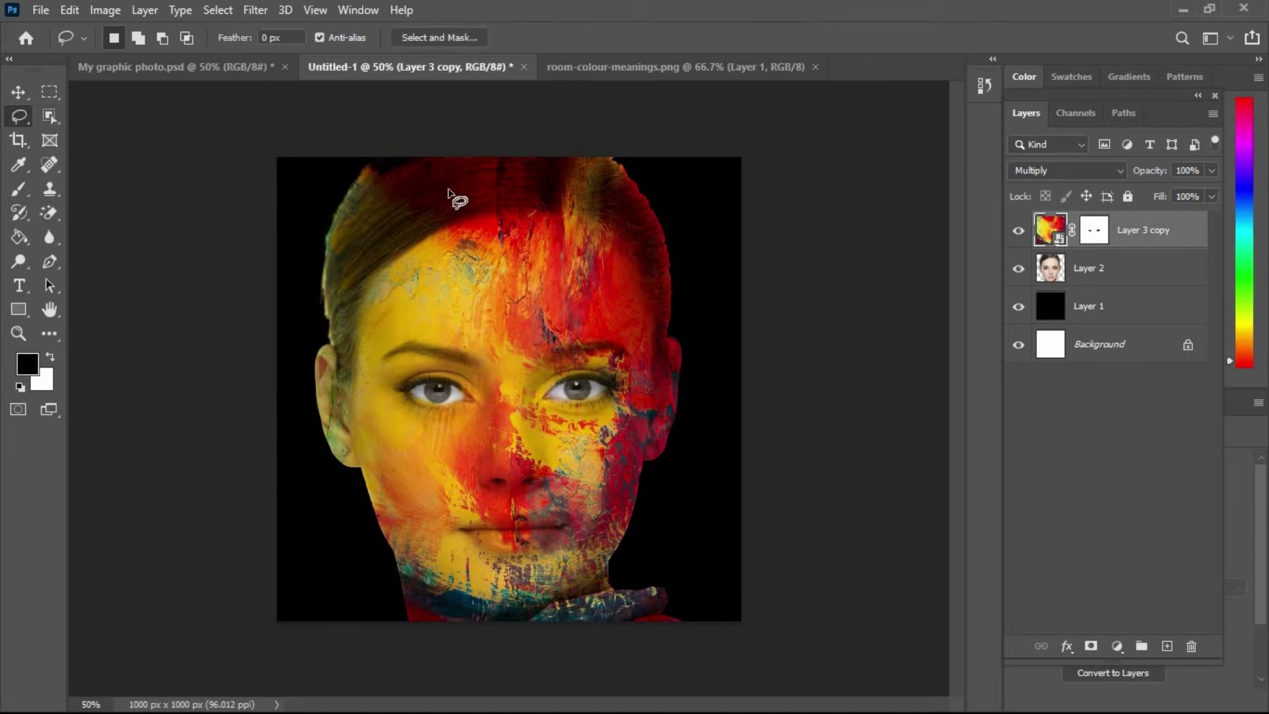
right_click(1096, 231)
left_click(1108, 239)
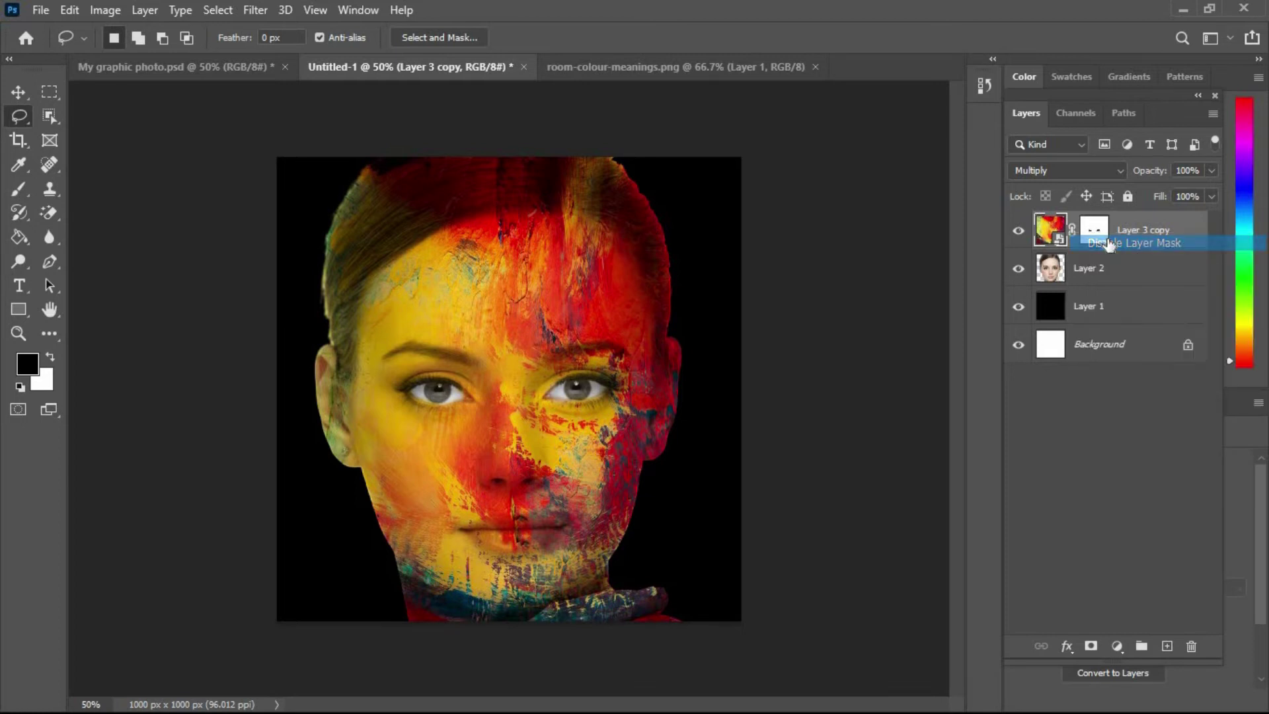
Step: Rasterize the paint texture layer and set its blend mode to Normal
right_click(1055, 241)
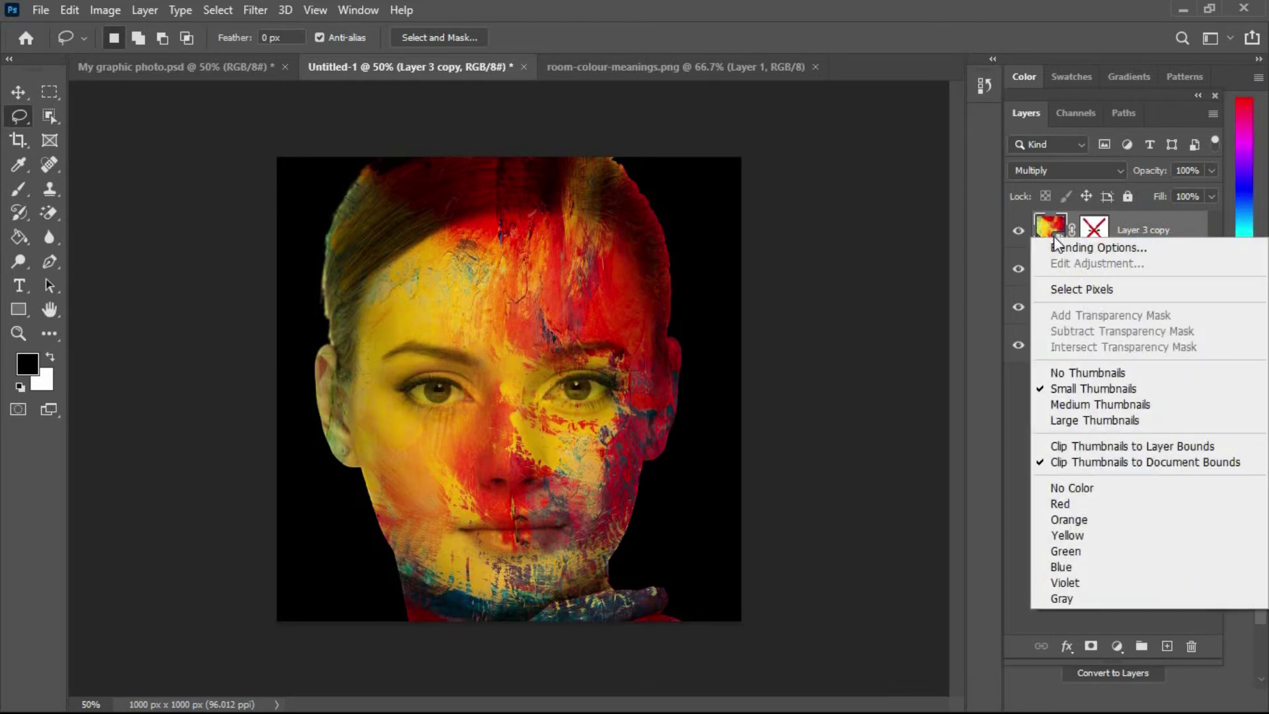
left_click(1163, 233)
right_click(1163, 231)
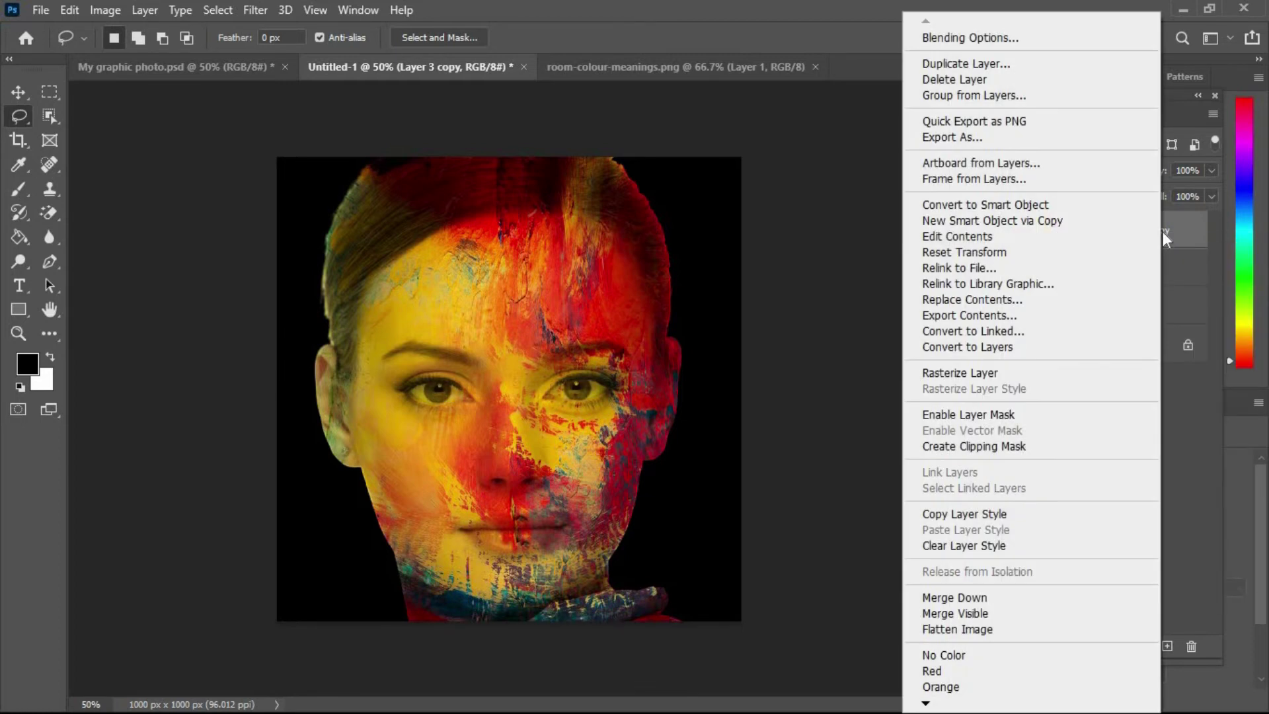
left_click(948, 374)
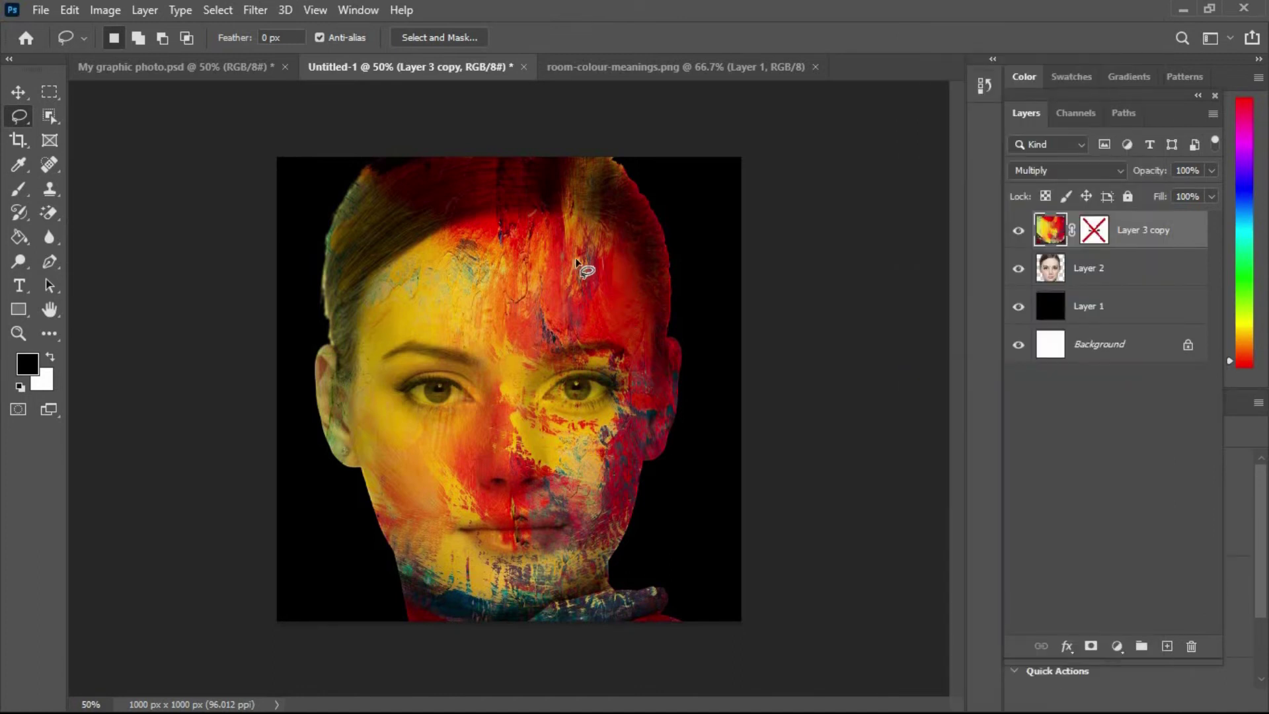
left_click(1068, 173)
left_click(1033, 185)
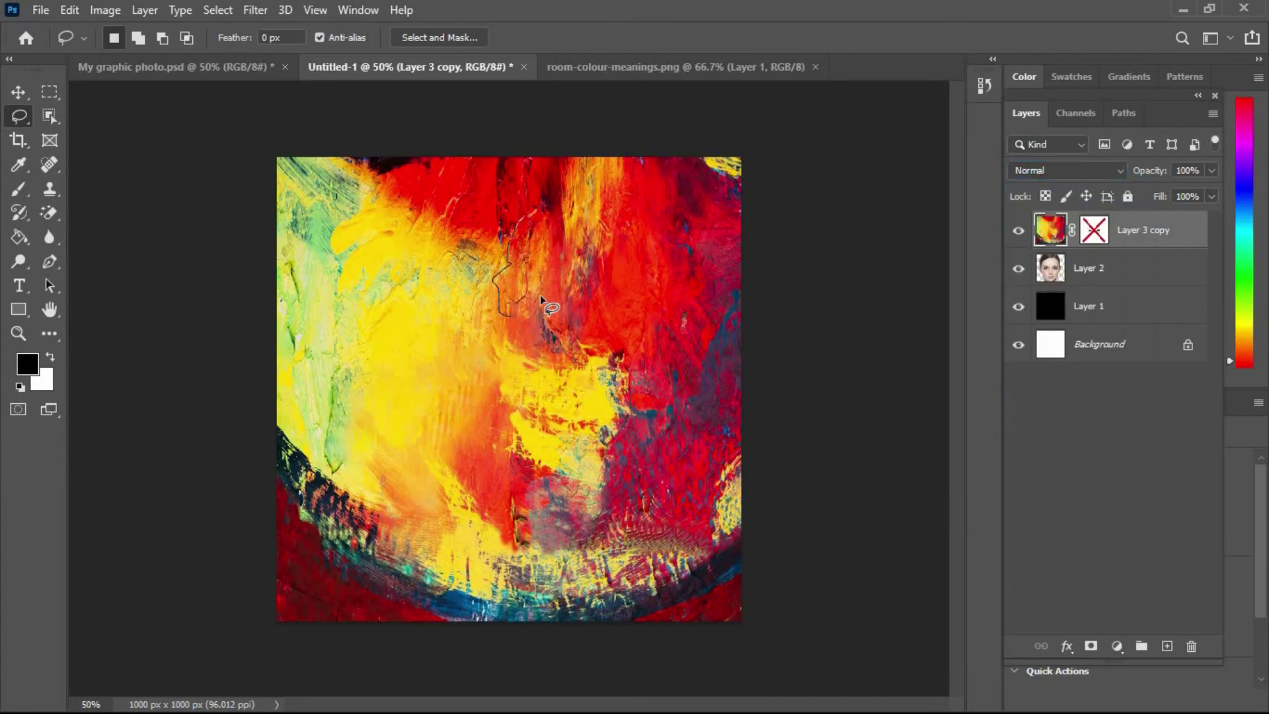
Step: Outline the cracked paint strip at the forehead freehand and fill it with Content-Aware contents at 100% opacity
left_click_drag(543, 243, 524, 220)
key("shift")
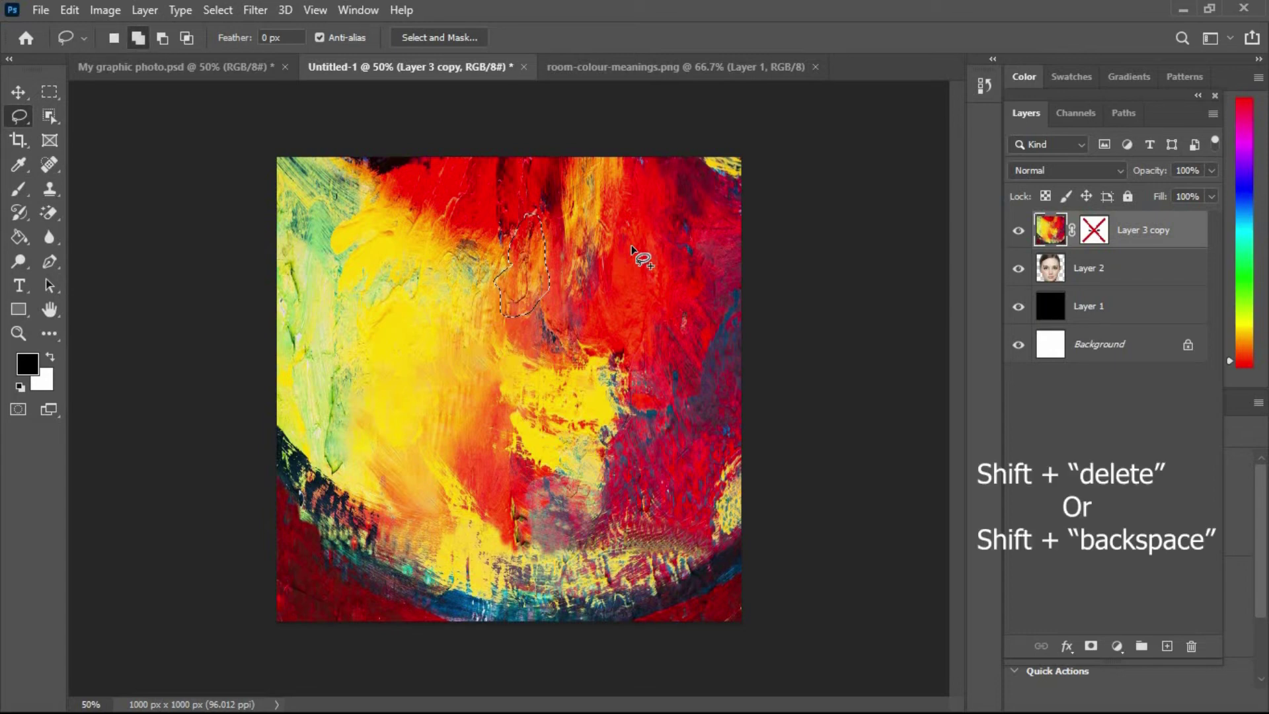
key("shift+BackSpace")
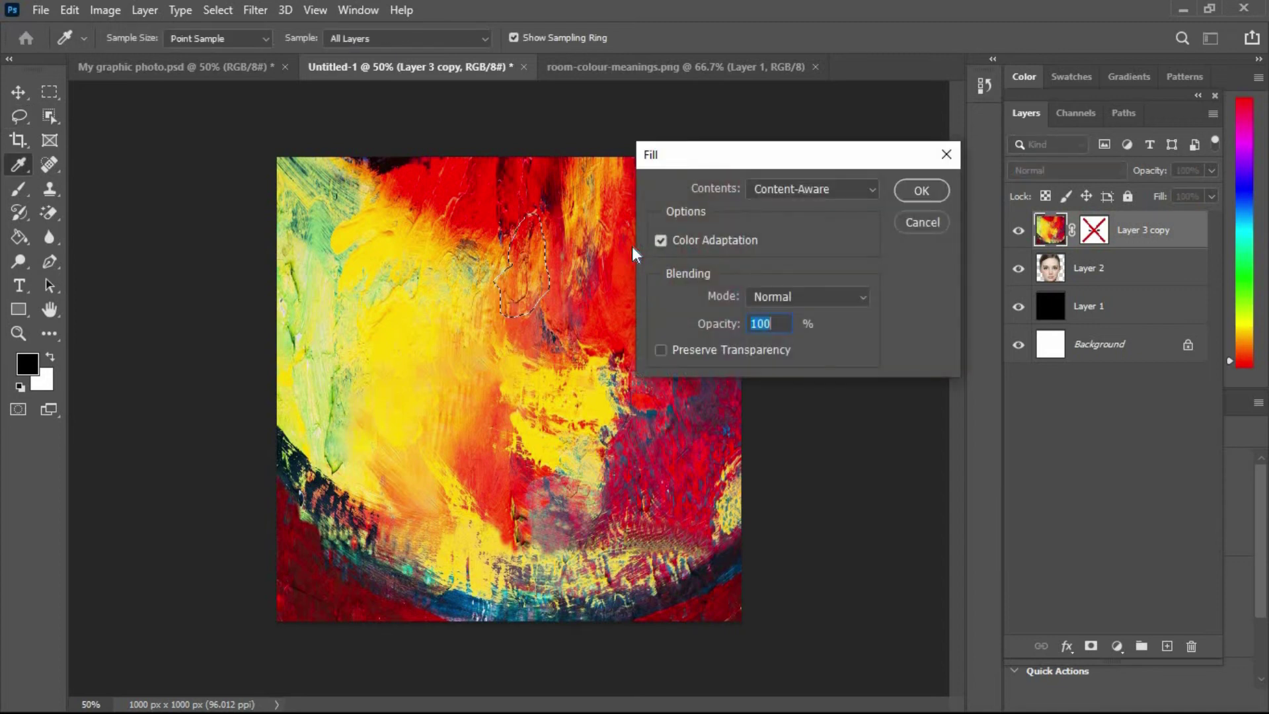
left_click_drag(730, 147, 582, 148)
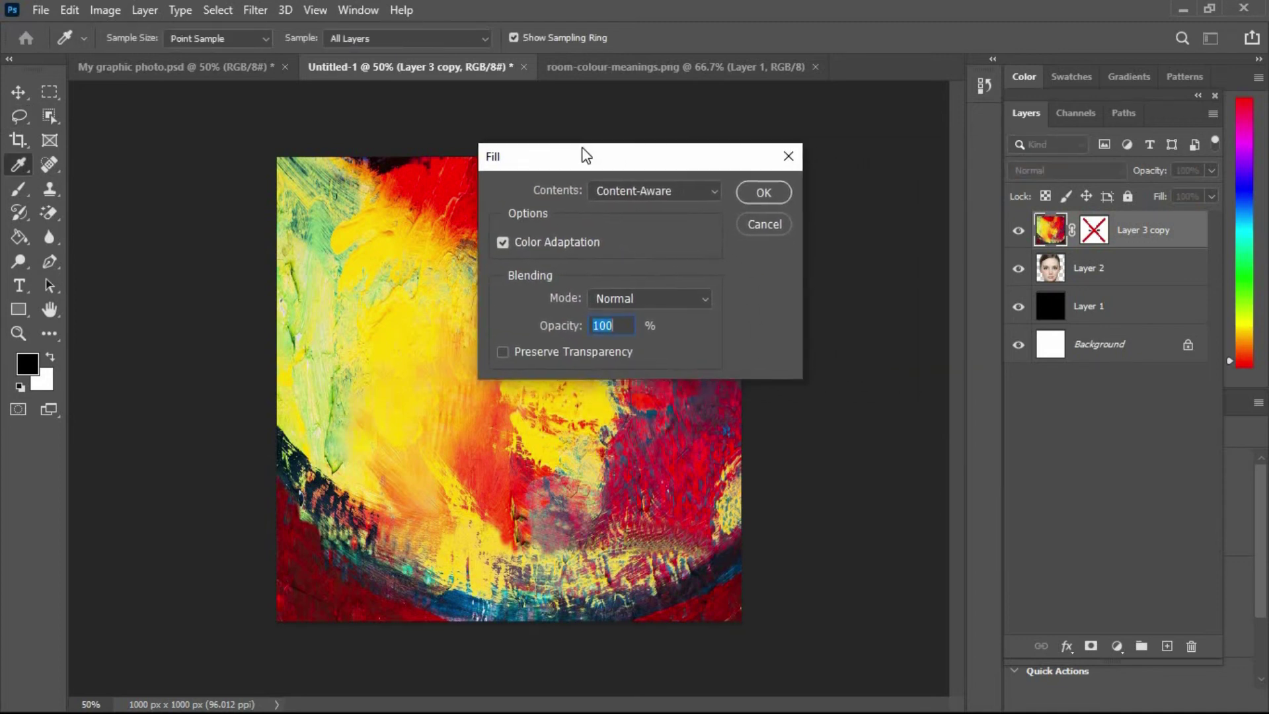
left_click(706, 192)
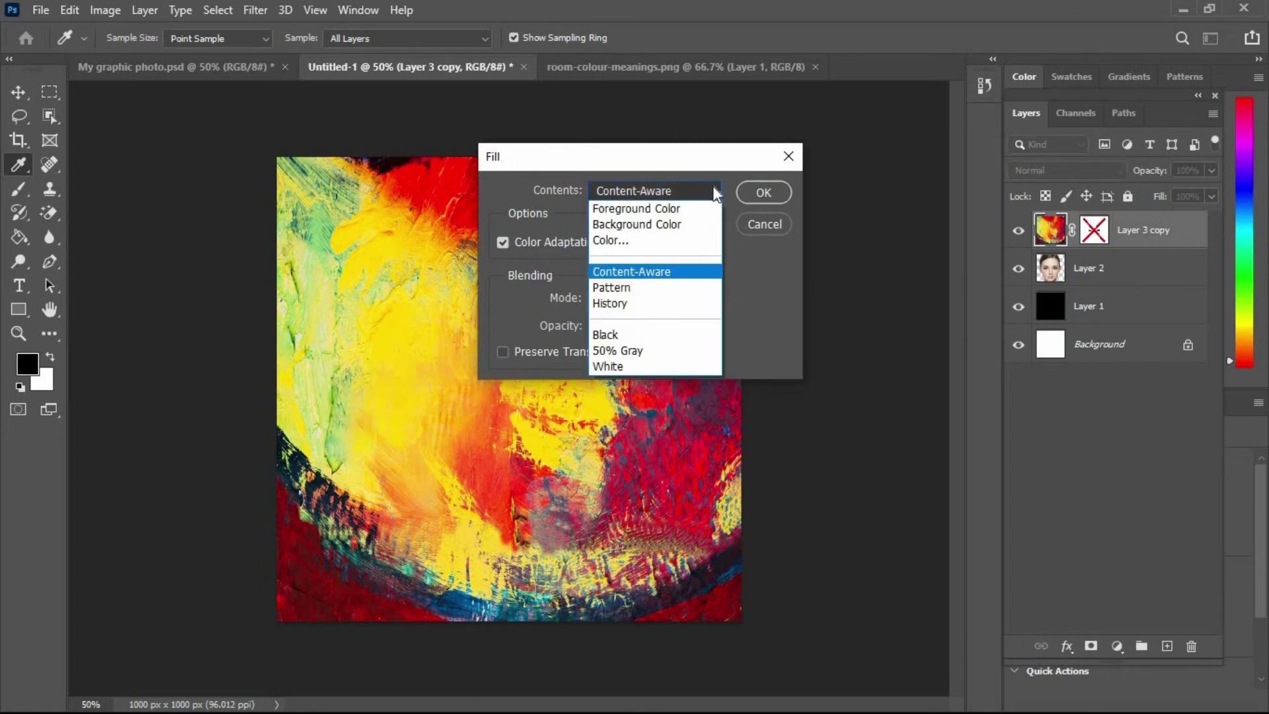
left_click(697, 190)
left_click_drag(657, 156, 782, 141)
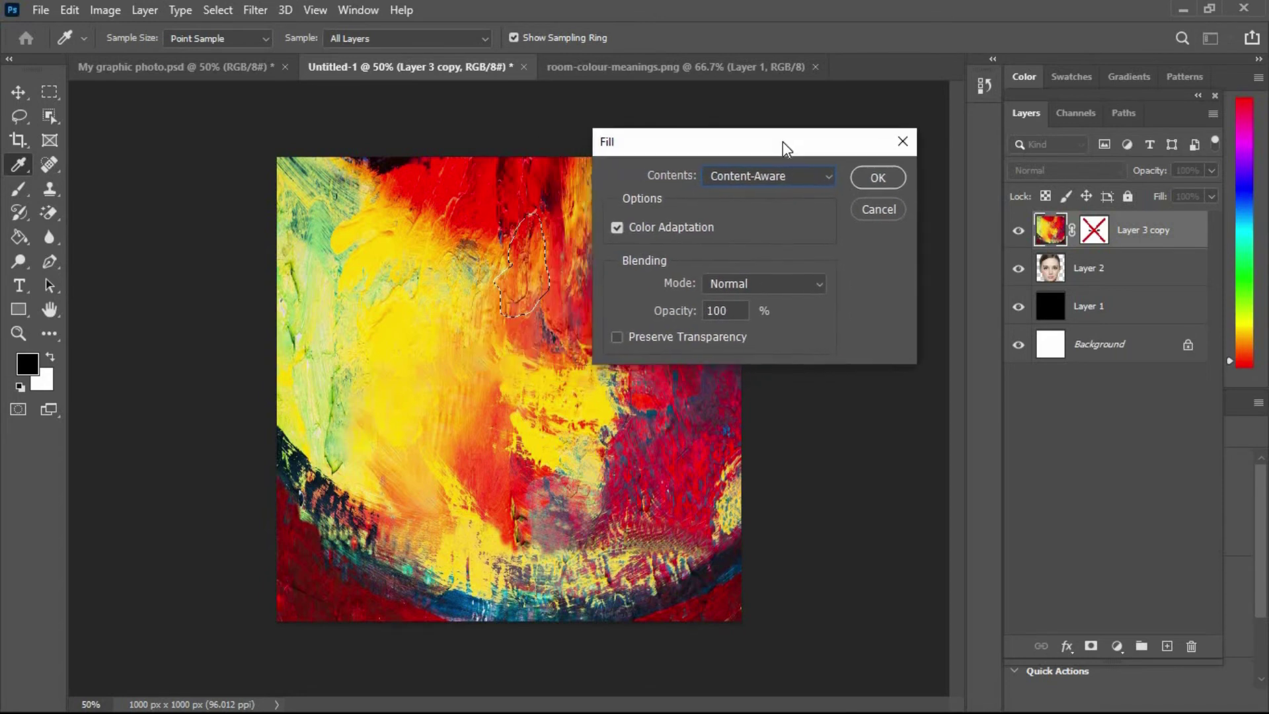
left_click(889, 177)
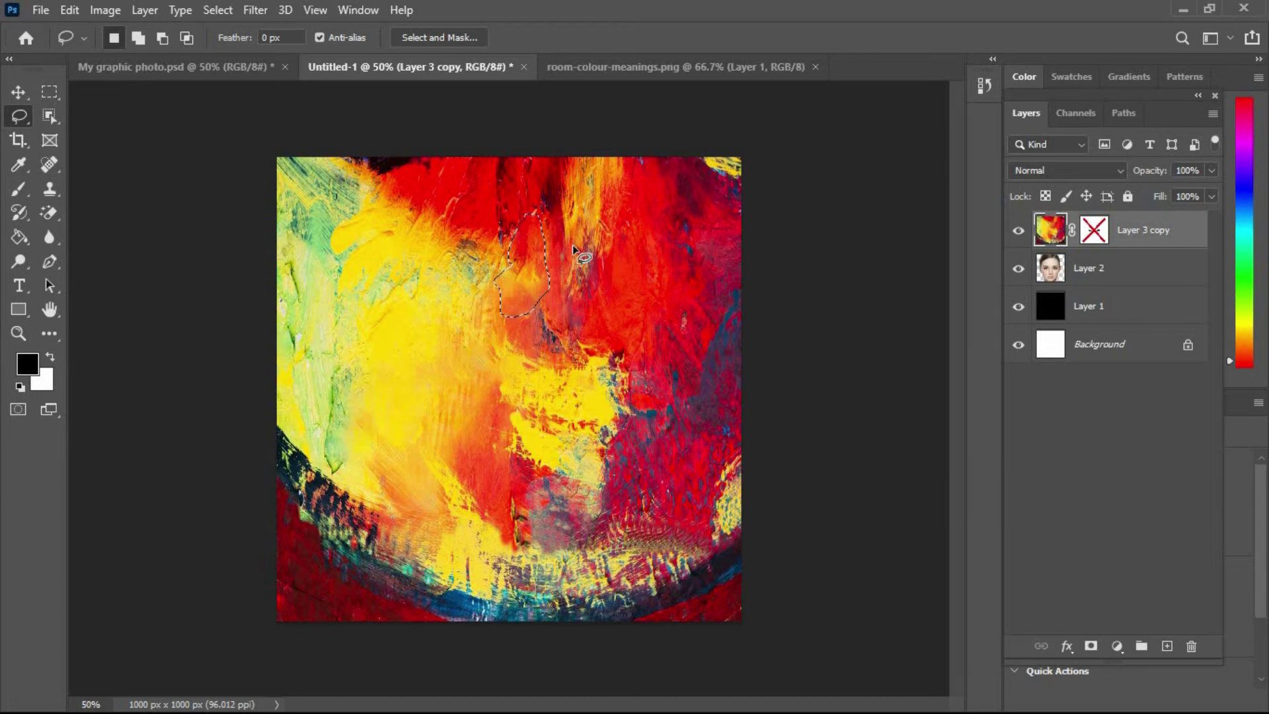
Step: Set the paint texture's blend mode back to Multiply, clear the selection and convert the layer to a smart object
left_click(1065, 170)
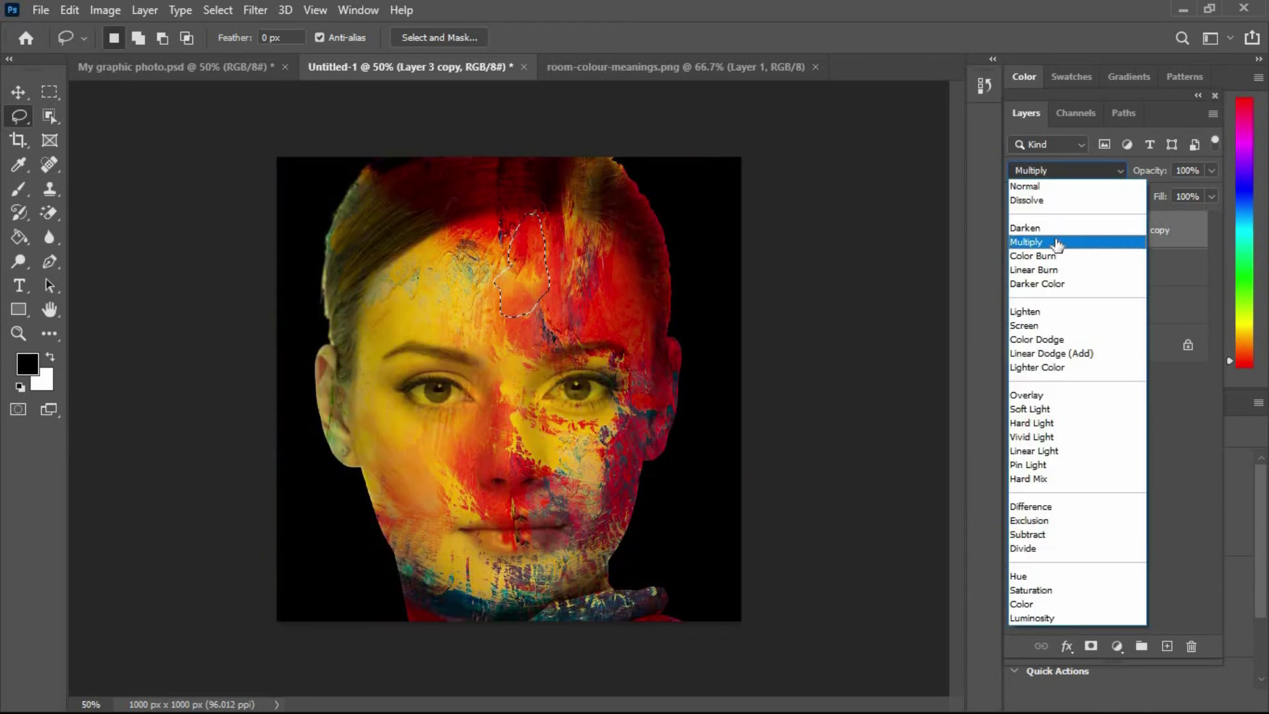
left_click(1056, 241)
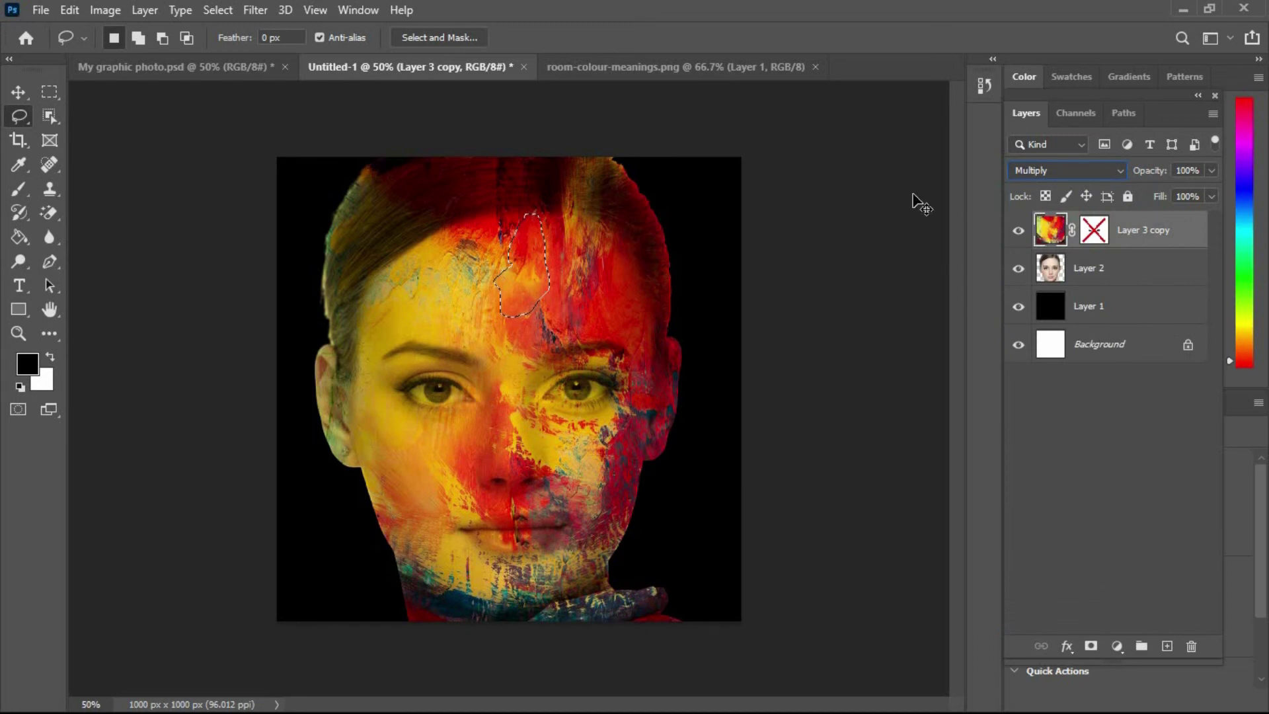
key("ctrl+d")
right_click(1129, 224)
left_click(958, 259)
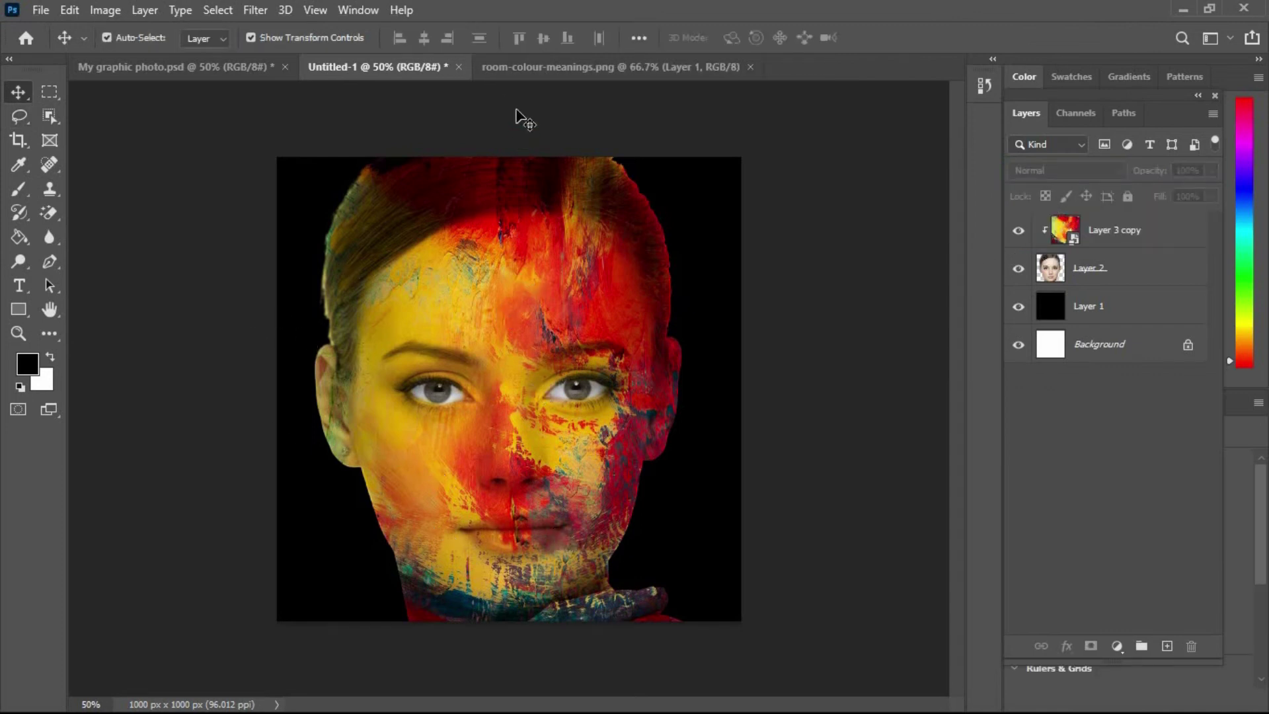
Step: Bring the colour-swirl image from room-colour-meanings.png into the Untitled-1 document, placed over the middle of the face
left_click(517, 69)
left_click_drag(504, 376, 478, 213)
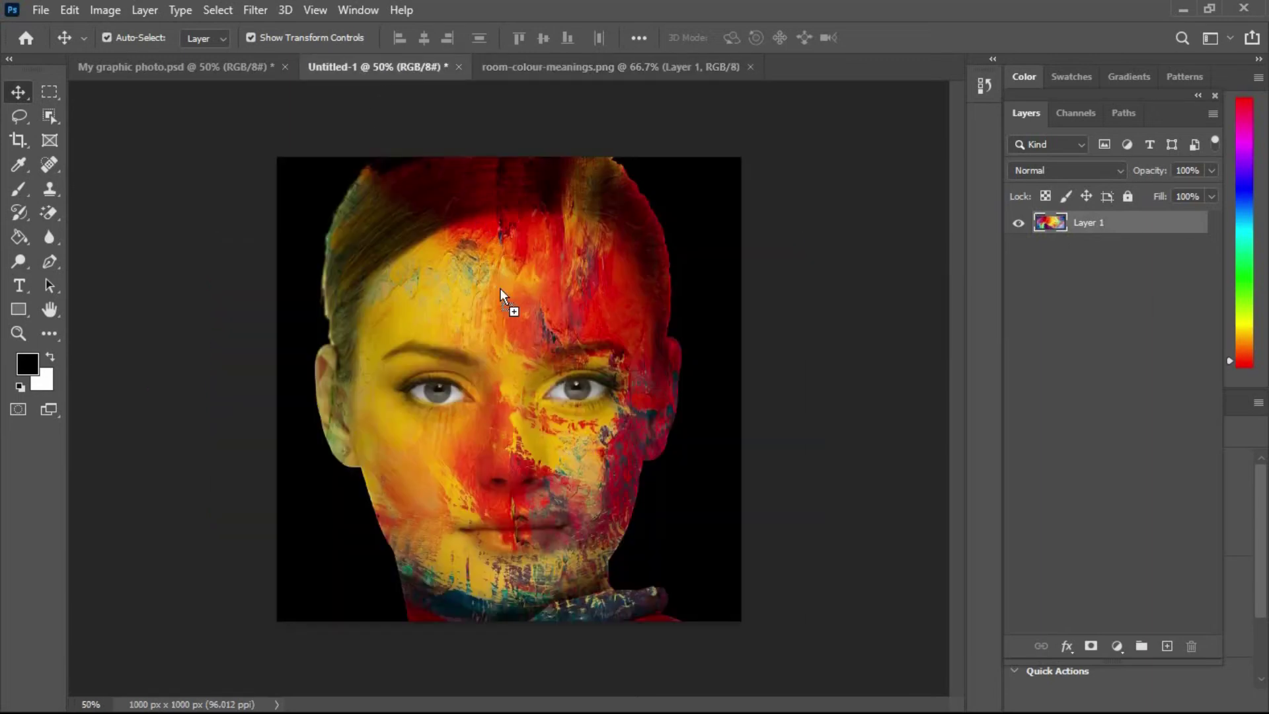
left_click_drag(500, 288, 500, 398)
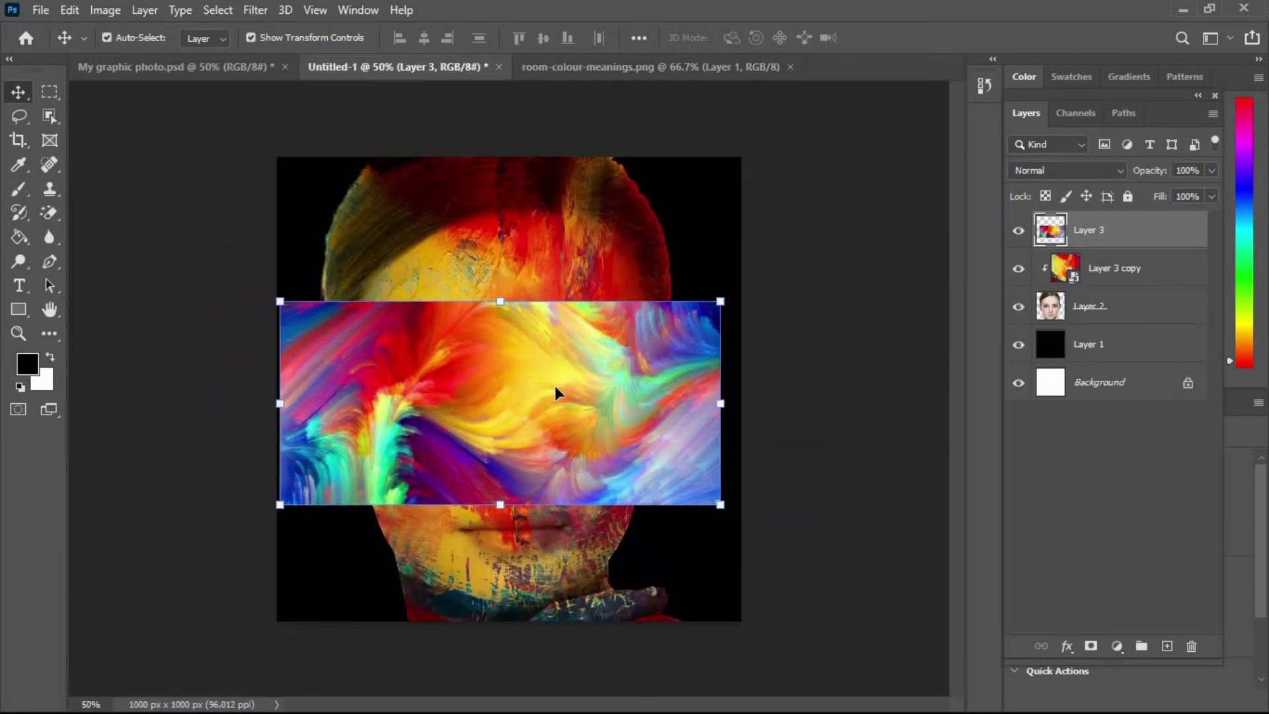
Step: Rotate the colour-swirl layer 90° clockwise
left_click(65, 12)
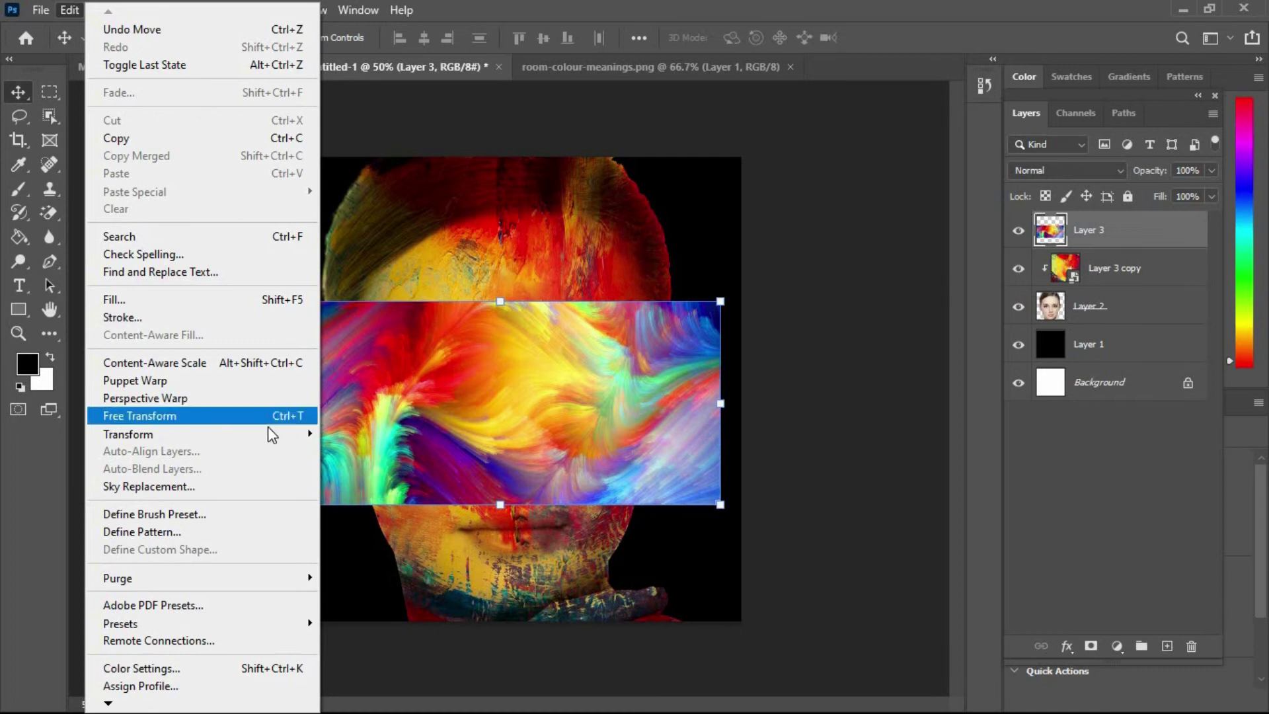
mouse_move(284, 442)
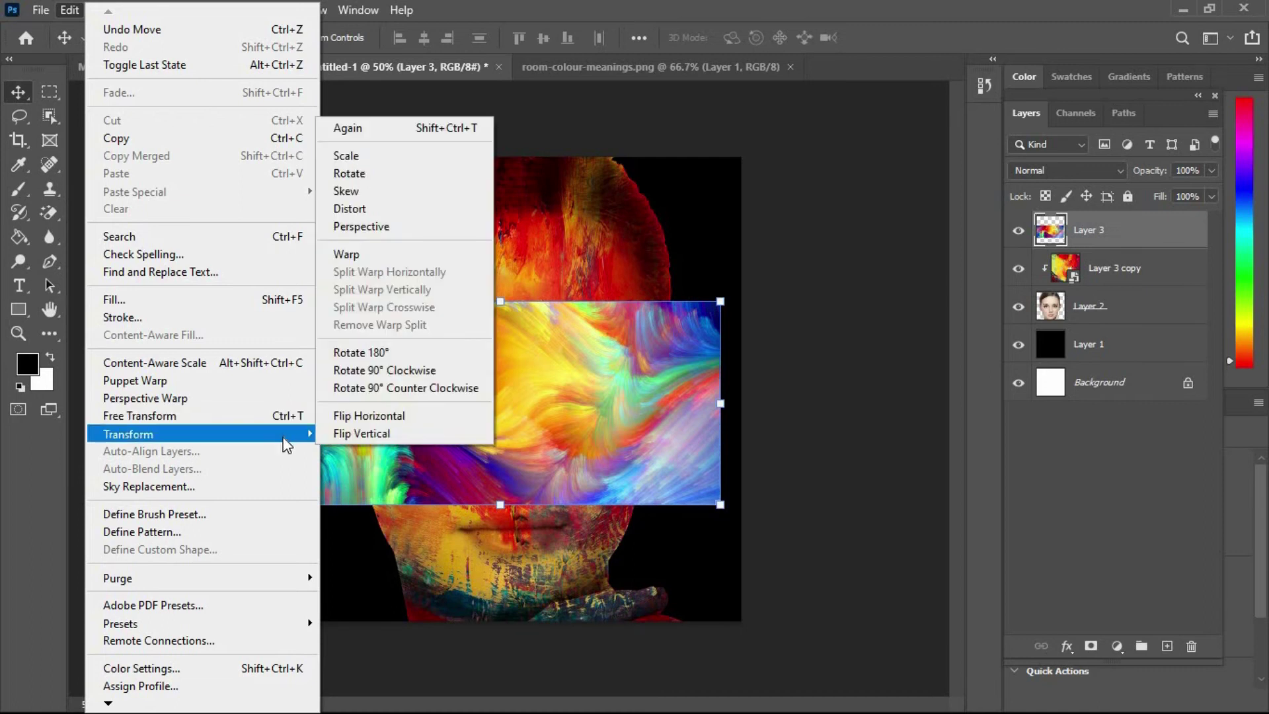
left_click(360, 370)
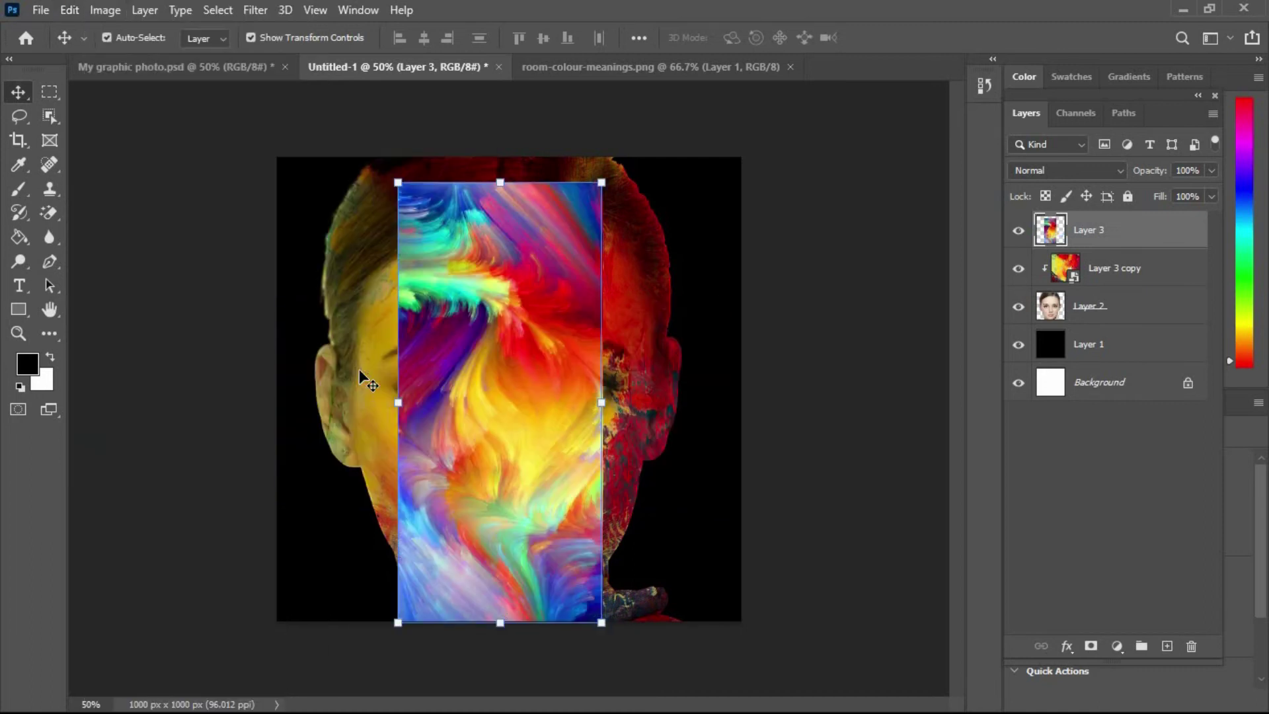
Step: Move the colour-swirl layer up and stretch it on both sides and at the top until it covers the whole head
left_click_drag(474, 341, 473, 327)
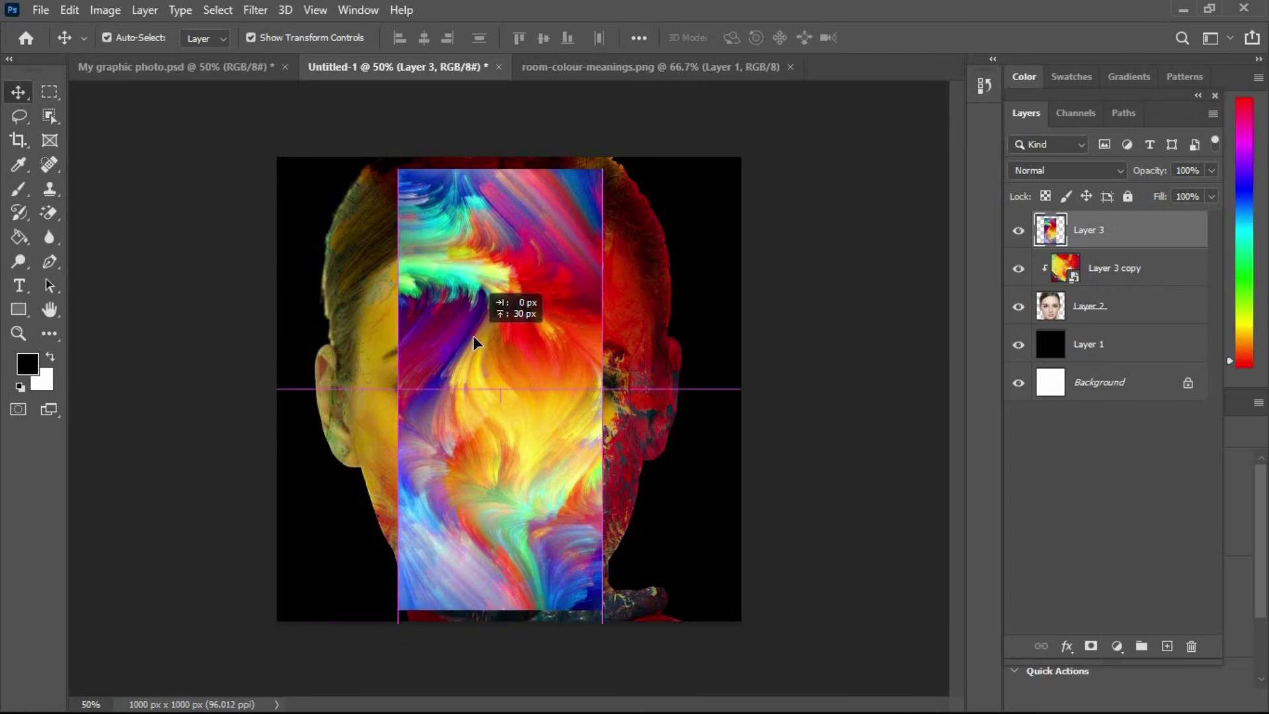
left_click_drag(397, 608, 312, 620)
left_click_drag(602, 616, 686, 620)
left_click_drag(688, 163, 698, 148)
key("Return")
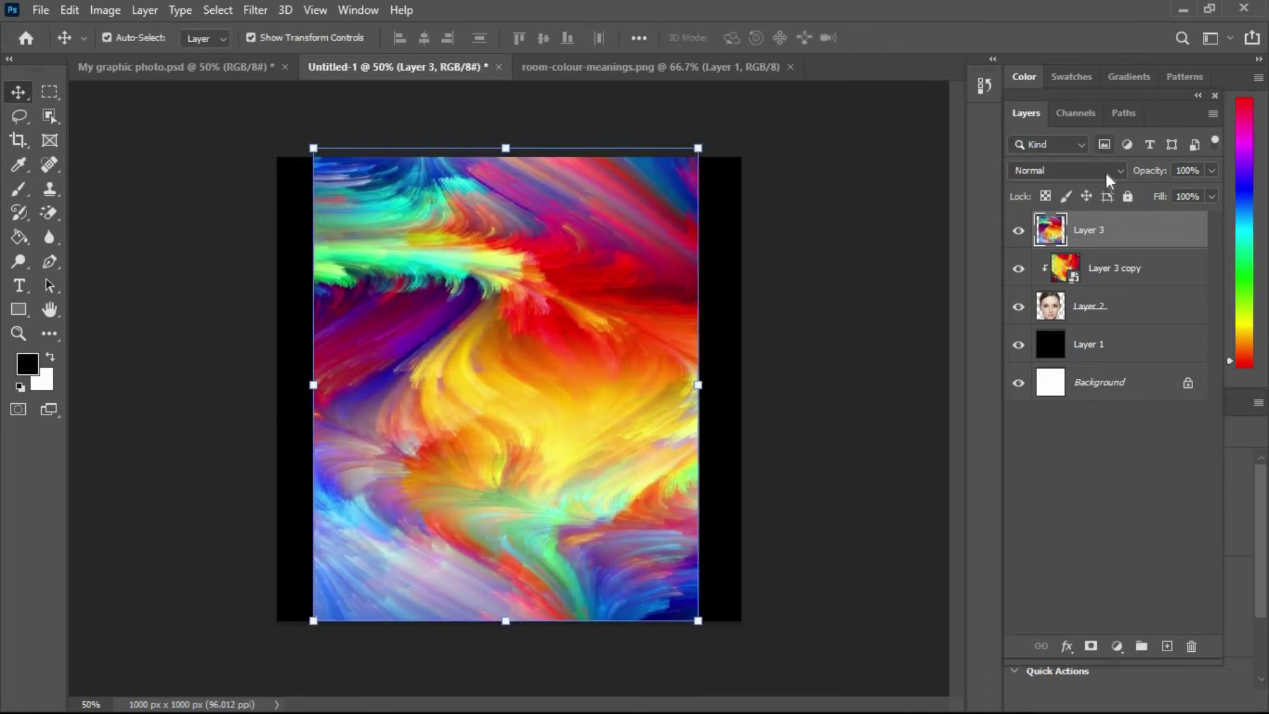
Step: Set the colour-swirl layer's blend mode to Multiply
left_click(1105, 173)
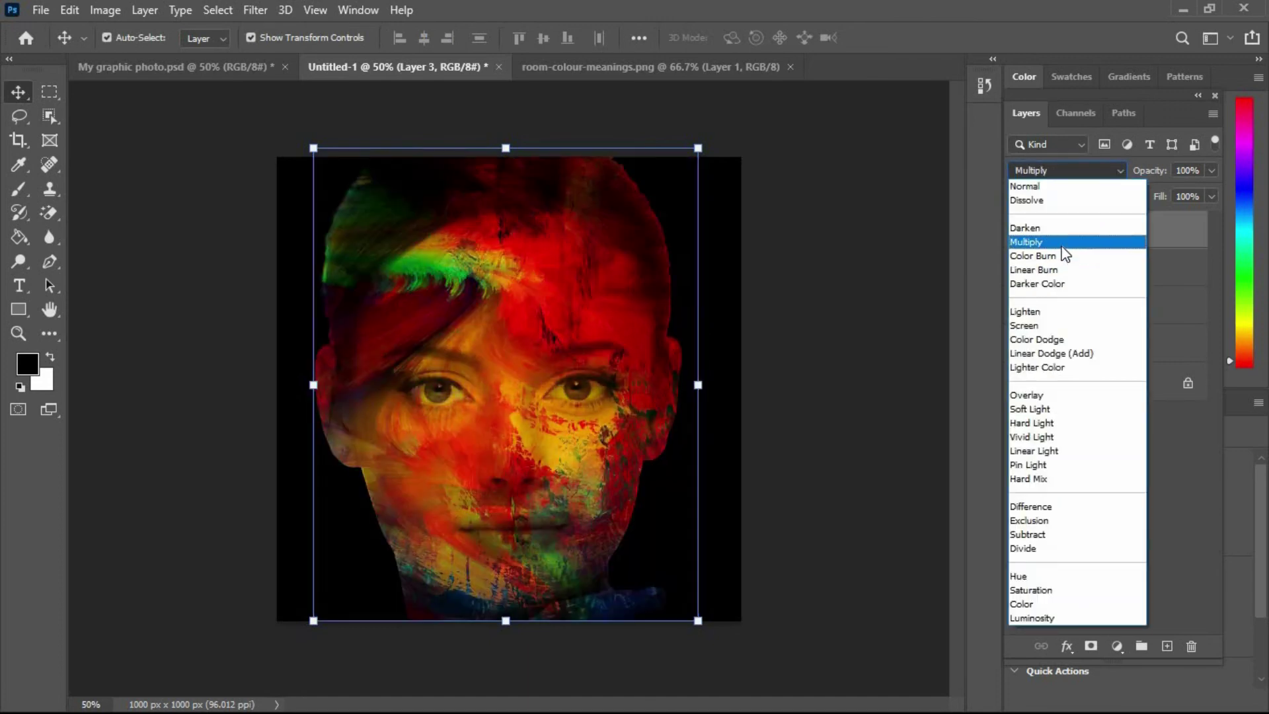
left_click(1060, 245)
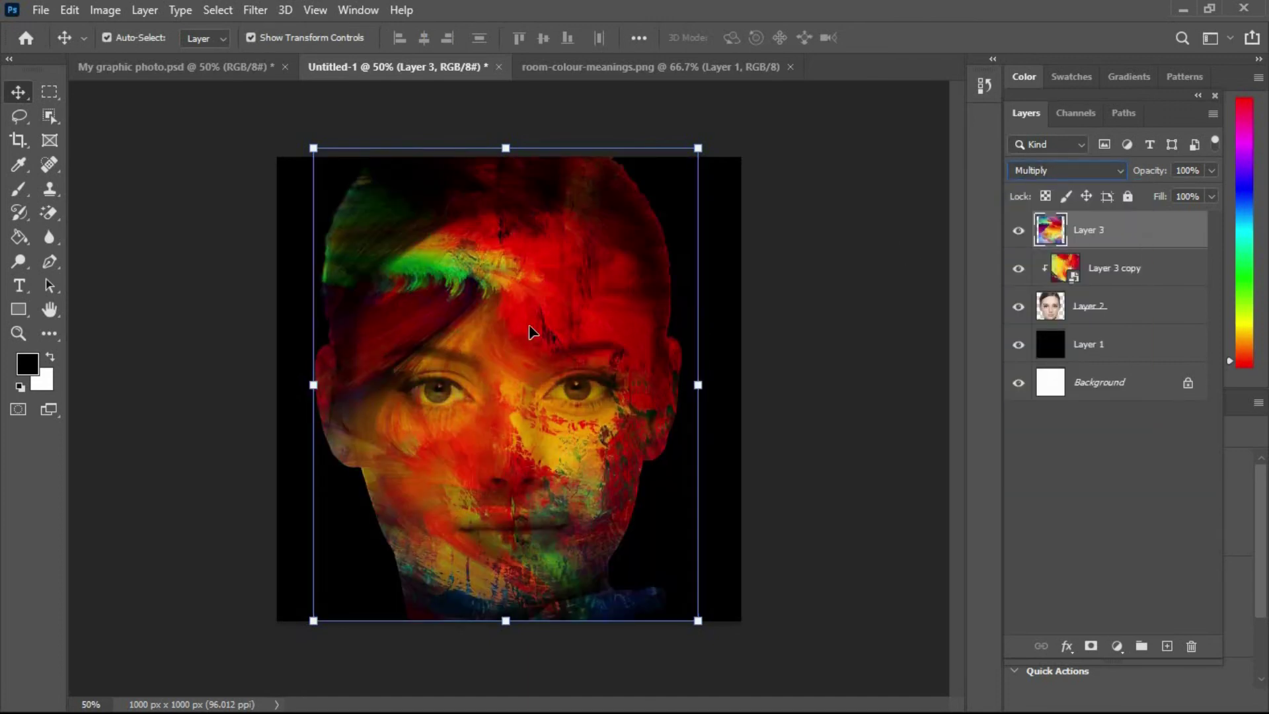
left_click_drag(509, 325, 505, 325)
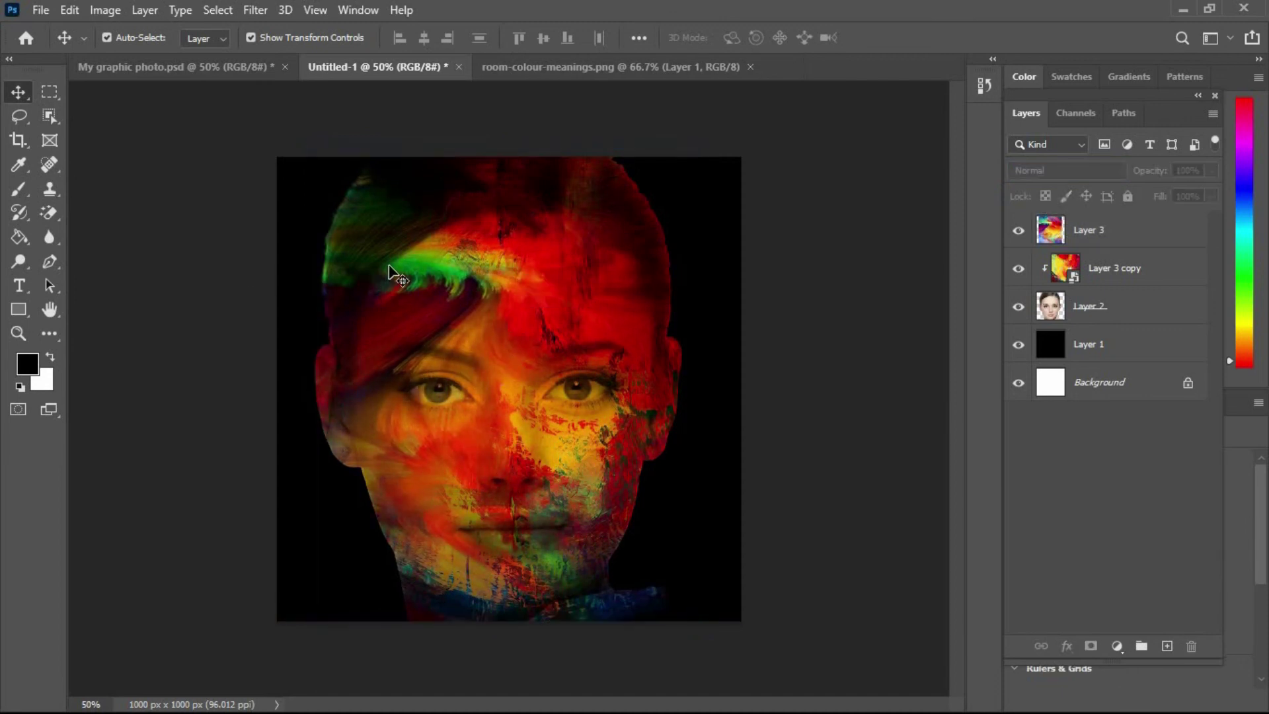
Step: Flip the colour-swirl layer horizontally and shrink its upper edge to align with the top of the canvas
left_click(70, 10)
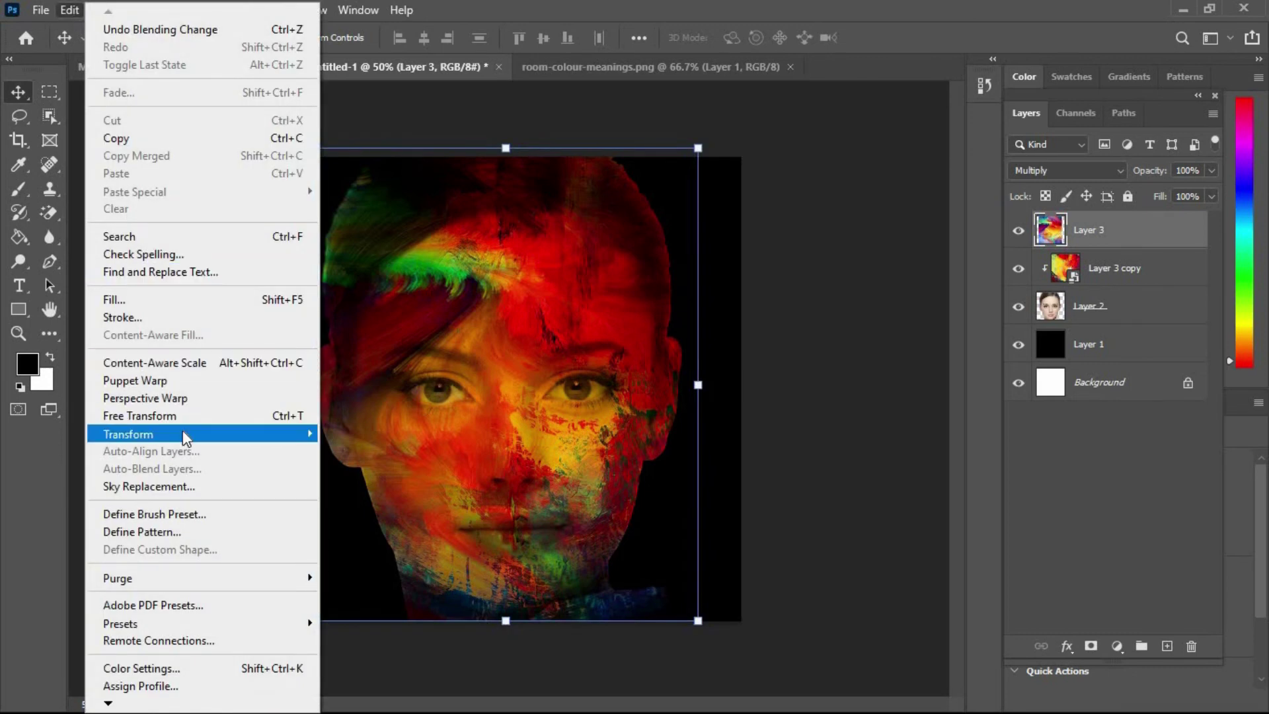
mouse_move(182, 433)
left_click(347, 415)
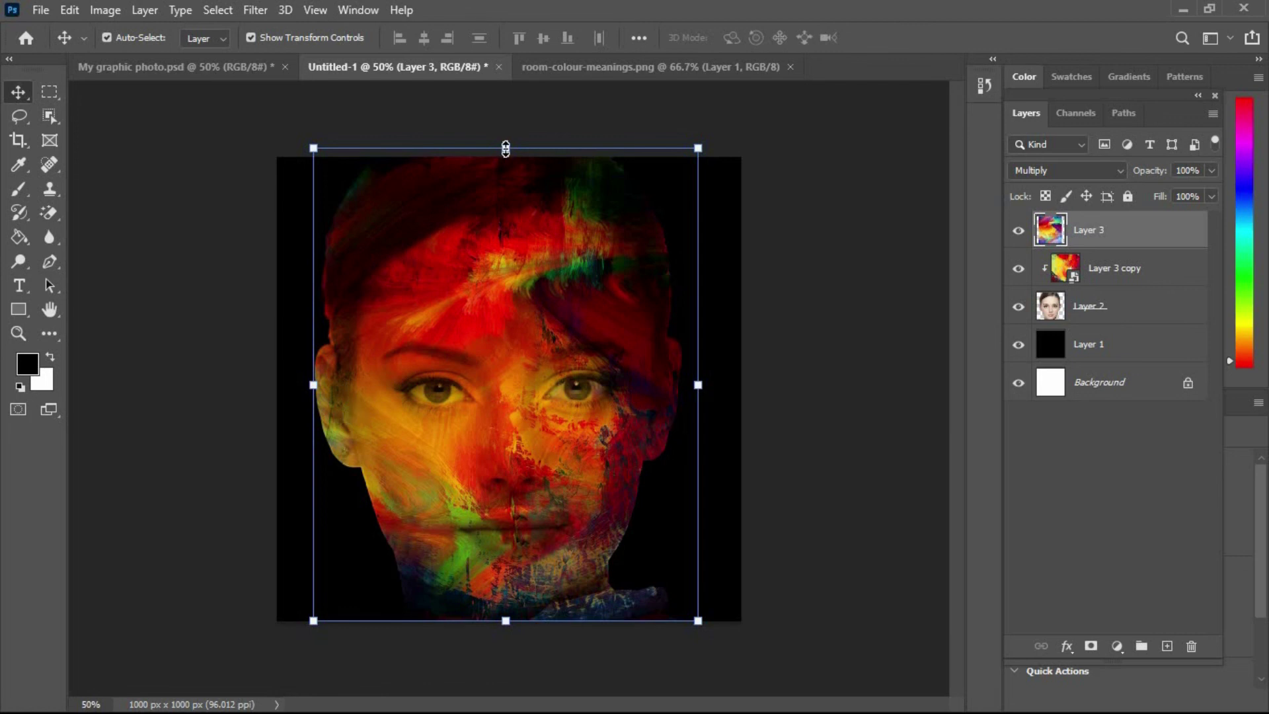
mouse_move(505, 148)
left_mouse_down()
mouse_move(507, 118)
mouse_move(509, 159)
left_mouse_up()
key("Return")
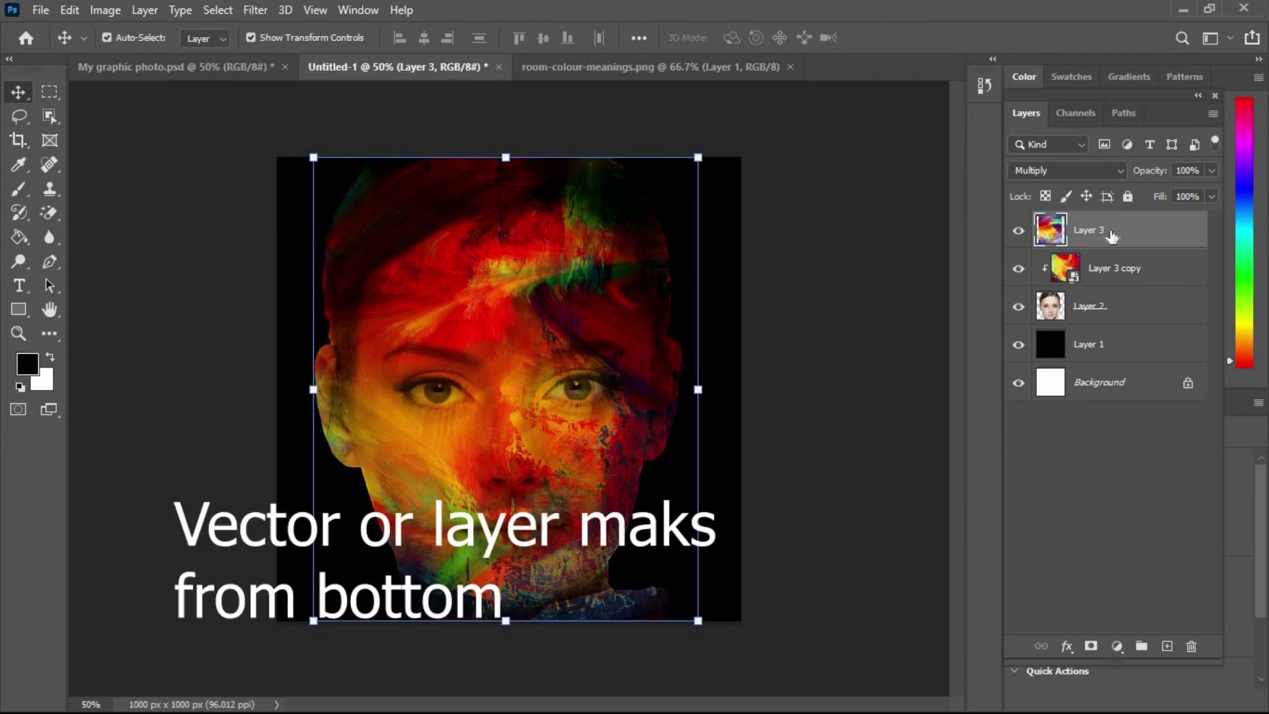
Step: Add a layer mask to the colour-swirl layer and paint black on it over the central forehead with a 125 px soft brush
left_click(1092, 646)
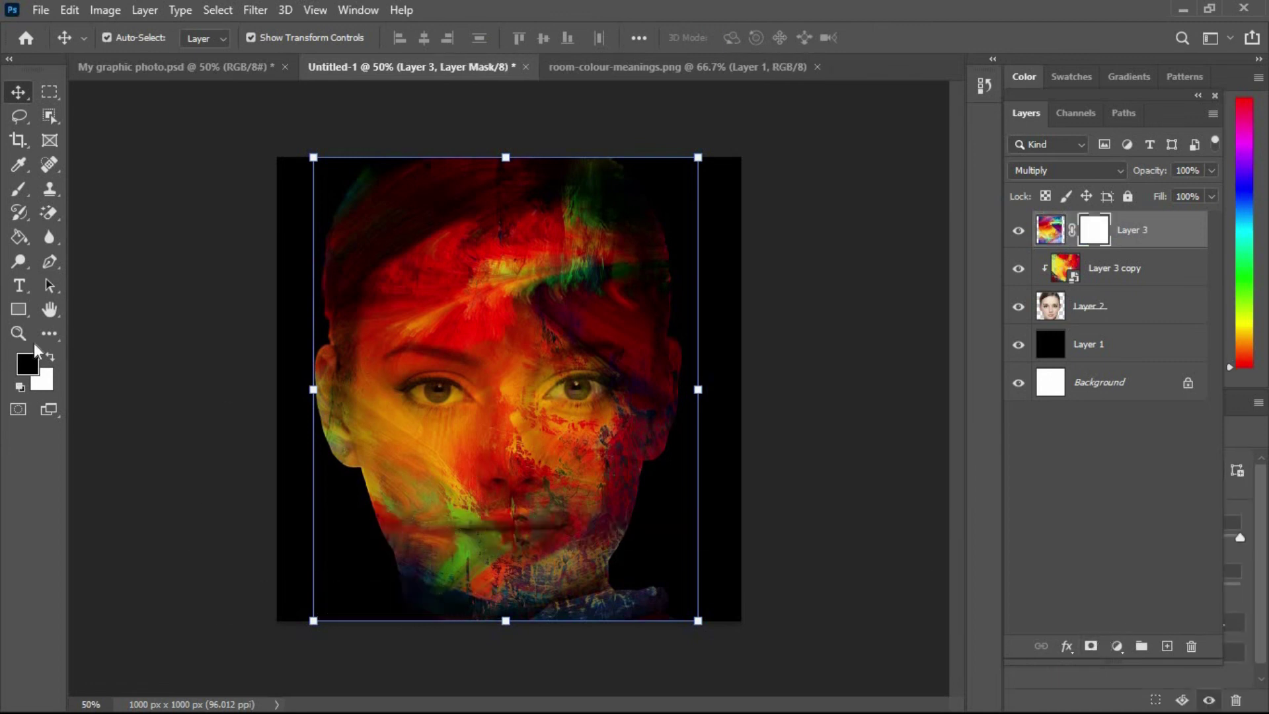
left_click(20, 192)
left_click_drag(476, 303, 572, 255)
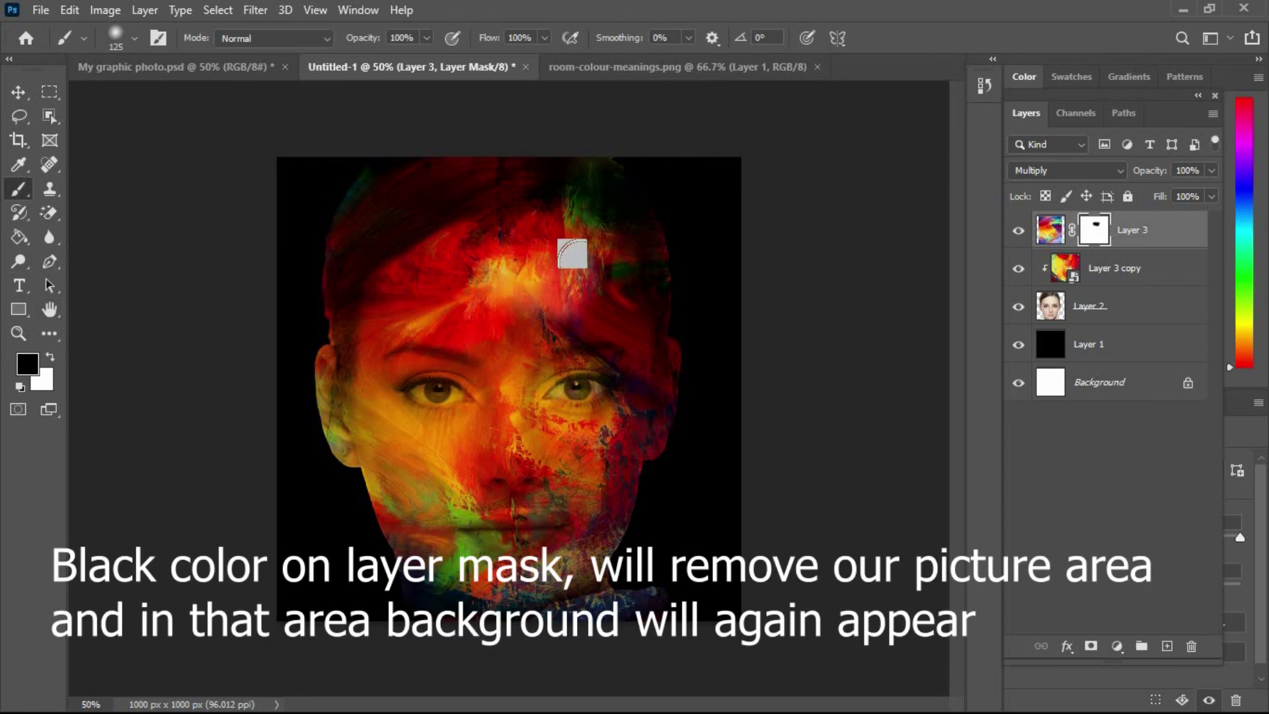
mouse_move(572, 254)
left_mouse_down()
mouse_move(515, 258)
mouse_move(566, 252)
mouse_move(470, 258)
mouse_move(450, 273)
mouse_move(450, 260)
mouse_move(425, 289)
left_mouse_up()
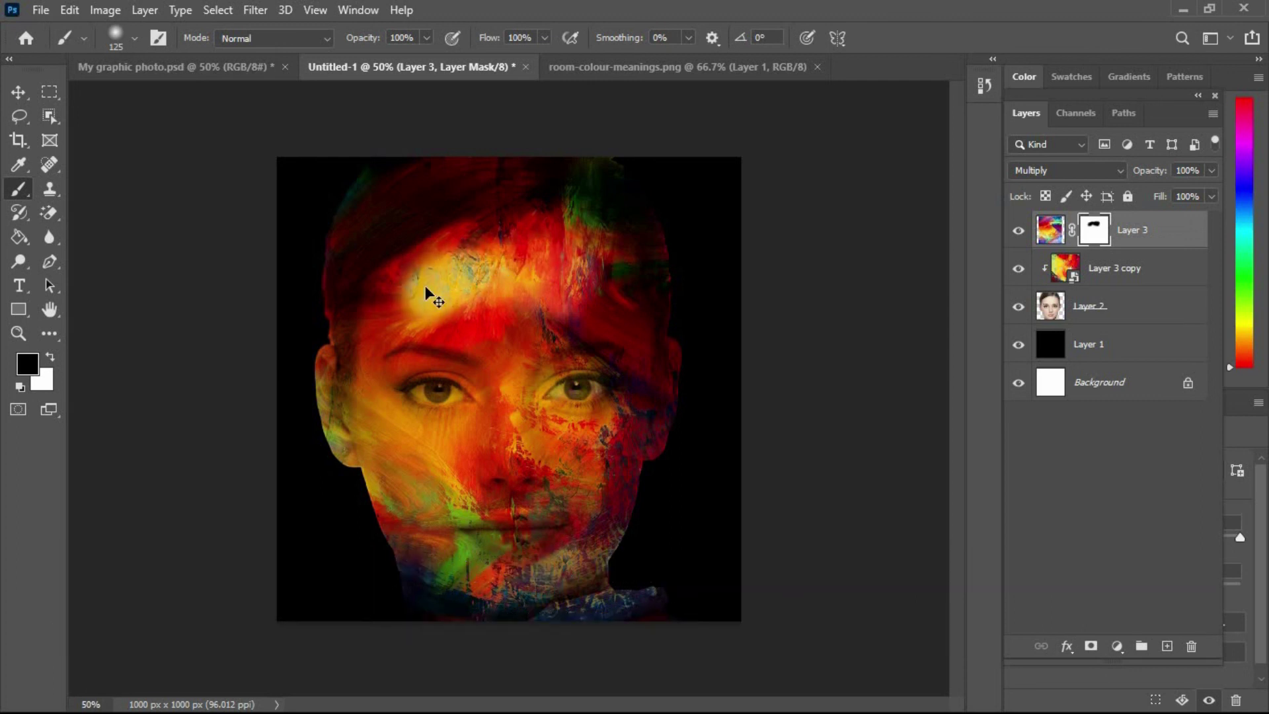
key("ctrl+z")
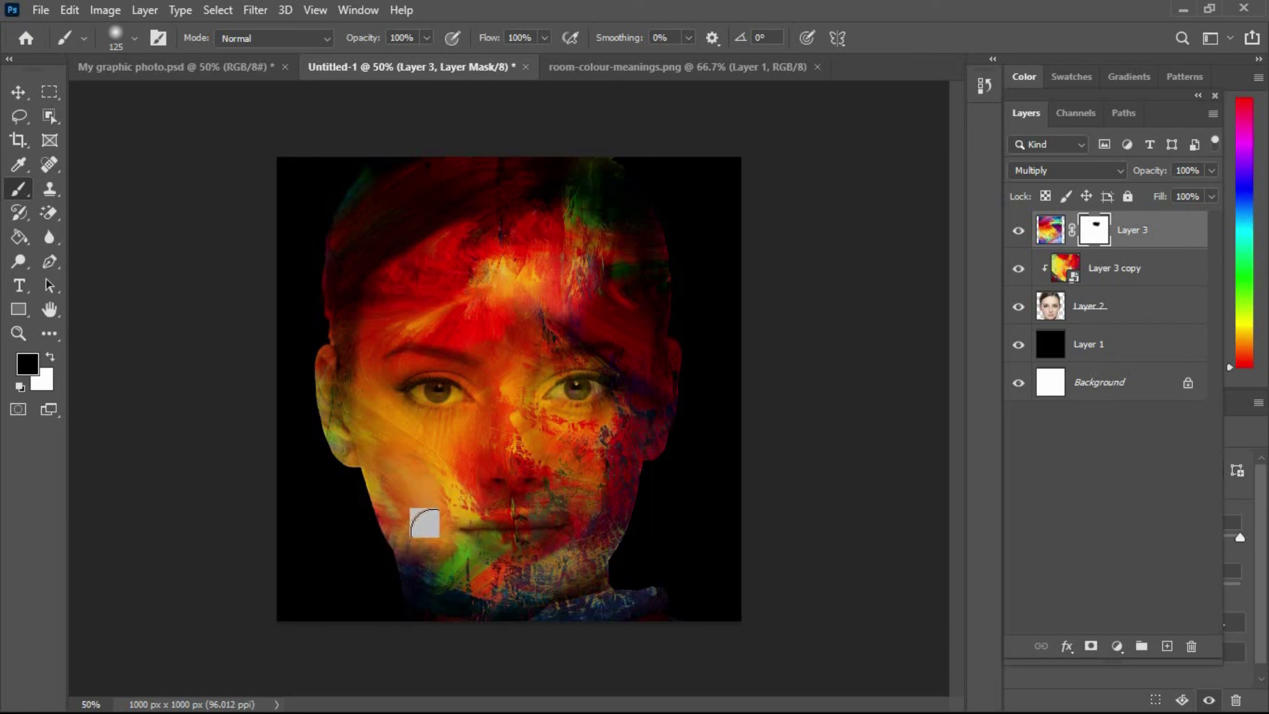
Step: Paint black on the colour-swirl layer's mask over the cheeks, chin, eye area and hair
mouse_move(424, 522)
left_mouse_down()
mouse_move(474, 546)
mouse_move(573, 542)
mouse_move(578, 503)
mouse_move(554, 495)
mouse_move(548, 428)
mouse_move(576, 507)
left_mouse_up()
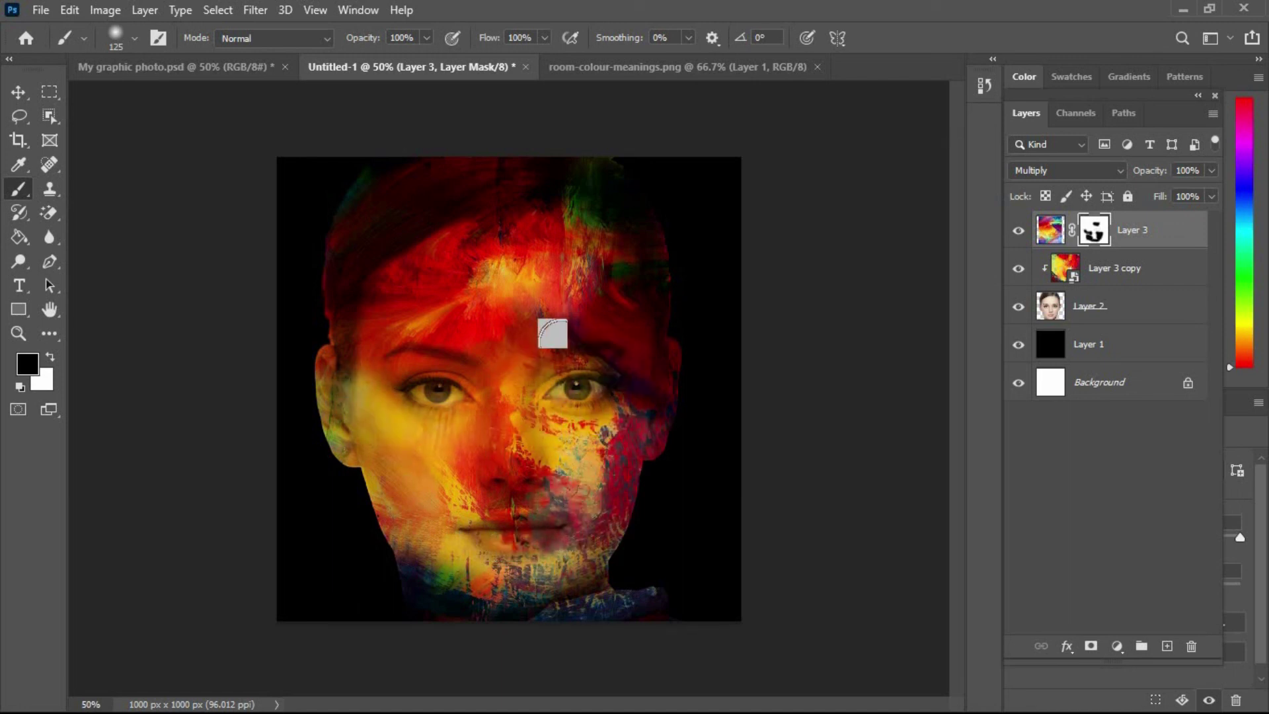
mouse_move(553, 333)
left_mouse_down()
mouse_move(616, 348)
mouse_move(422, 340)
mouse_move(307, 364)
mouse_move(334, 415)
mouse_move(663, 360)
mouse_move(559, 547)
left_mouse_up()
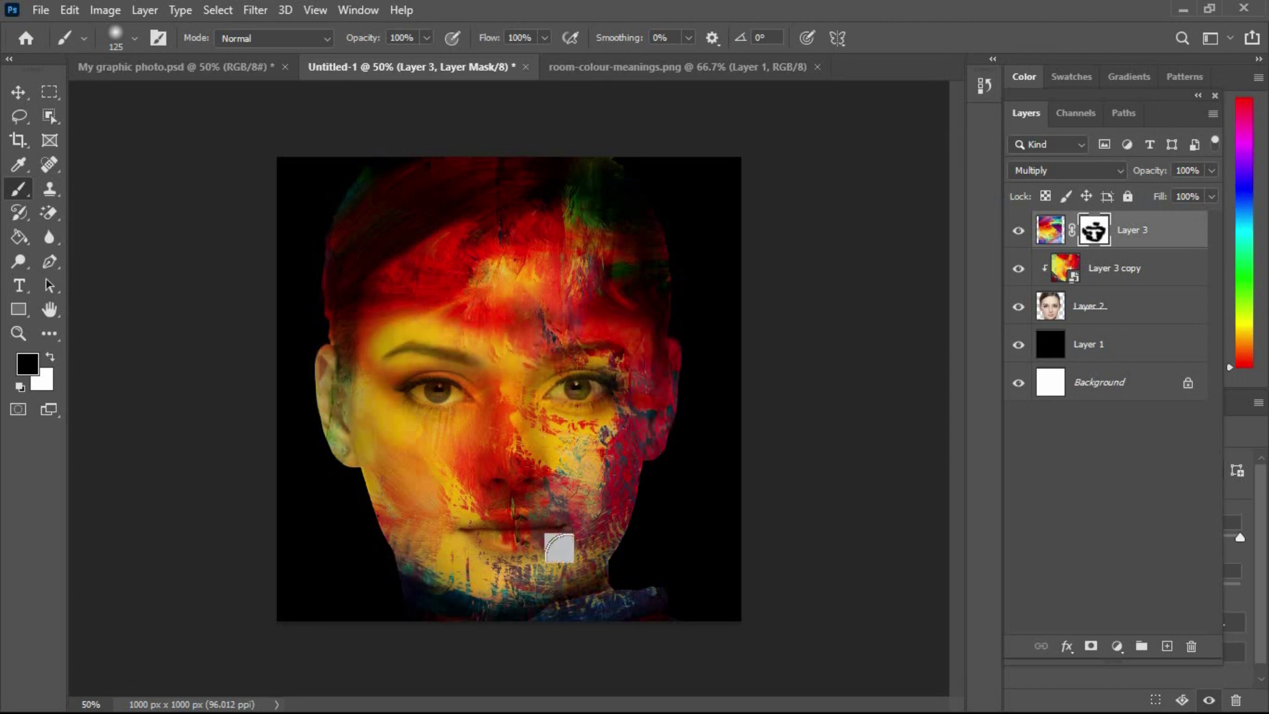
mouse_move(634, 218)
left_mouse_down()
mouse_move(496, 165)
mouse_move(359, 161)
mouse_move(315, 280)
mouse_move(329, 311)
left_mouse_up()
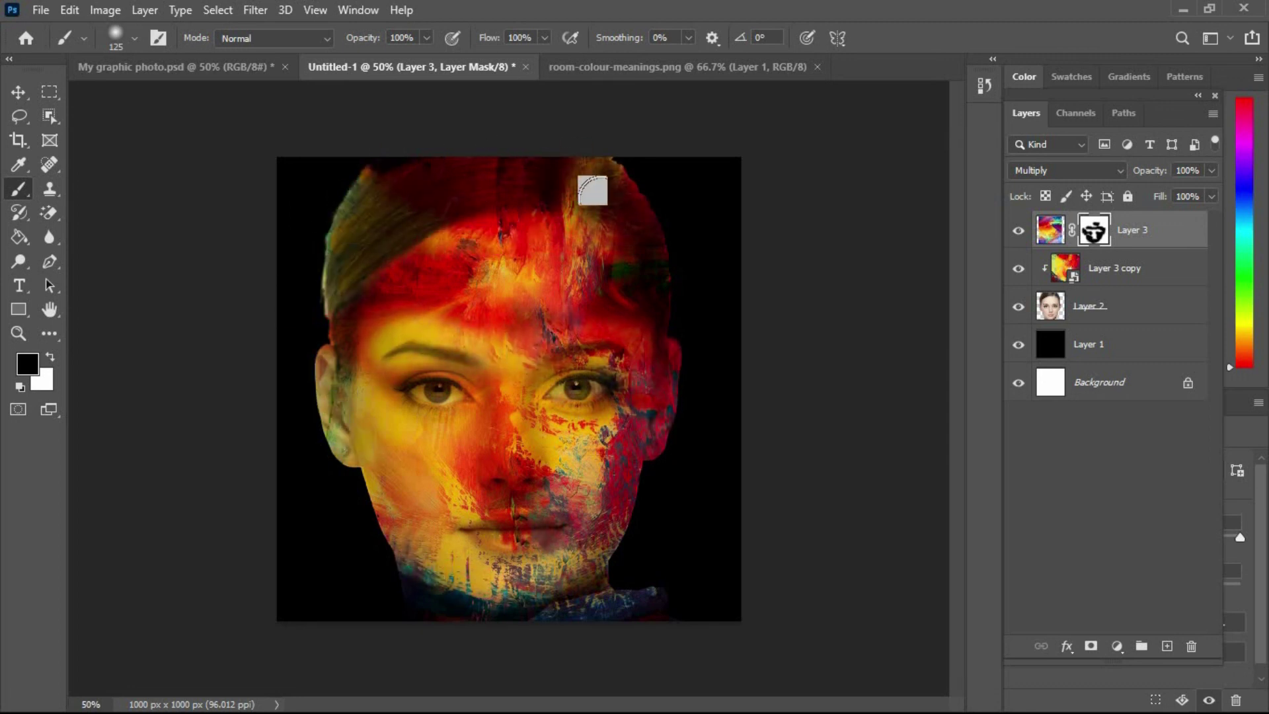